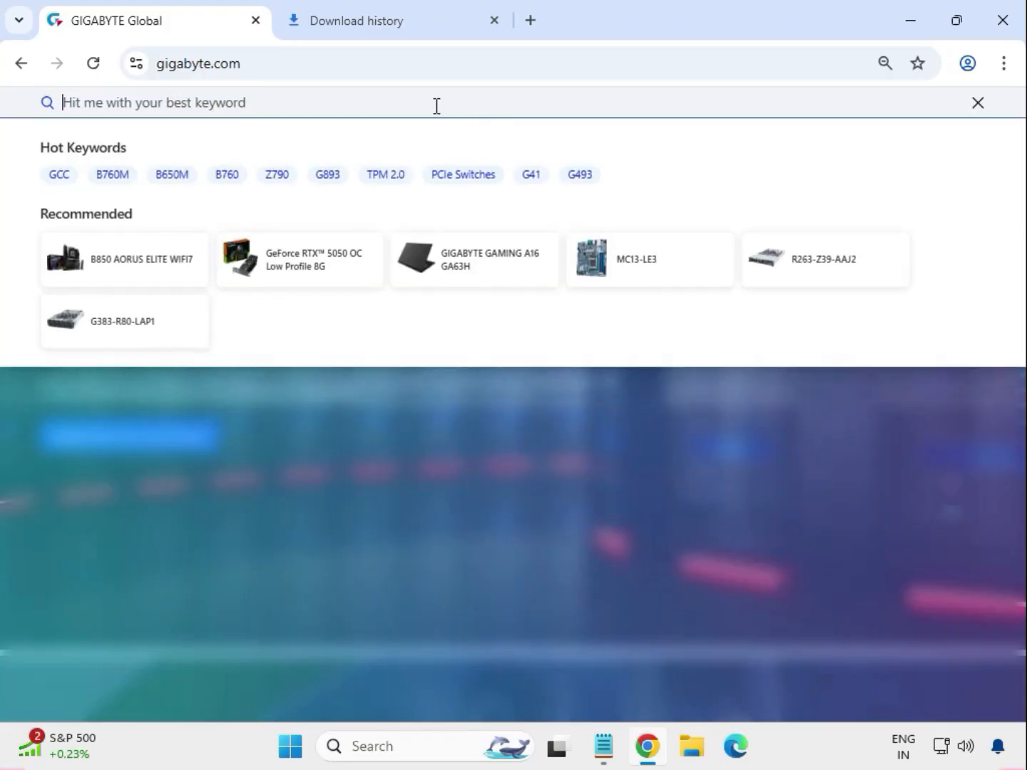
Search the site for "Z590 AORUS ELITE AX", filter the results to products, and open the Z590 AORUS ELITE AX (rev. 1.0) page.
{"action": "type", "text": "Z590 AORUS ELITE AX"}
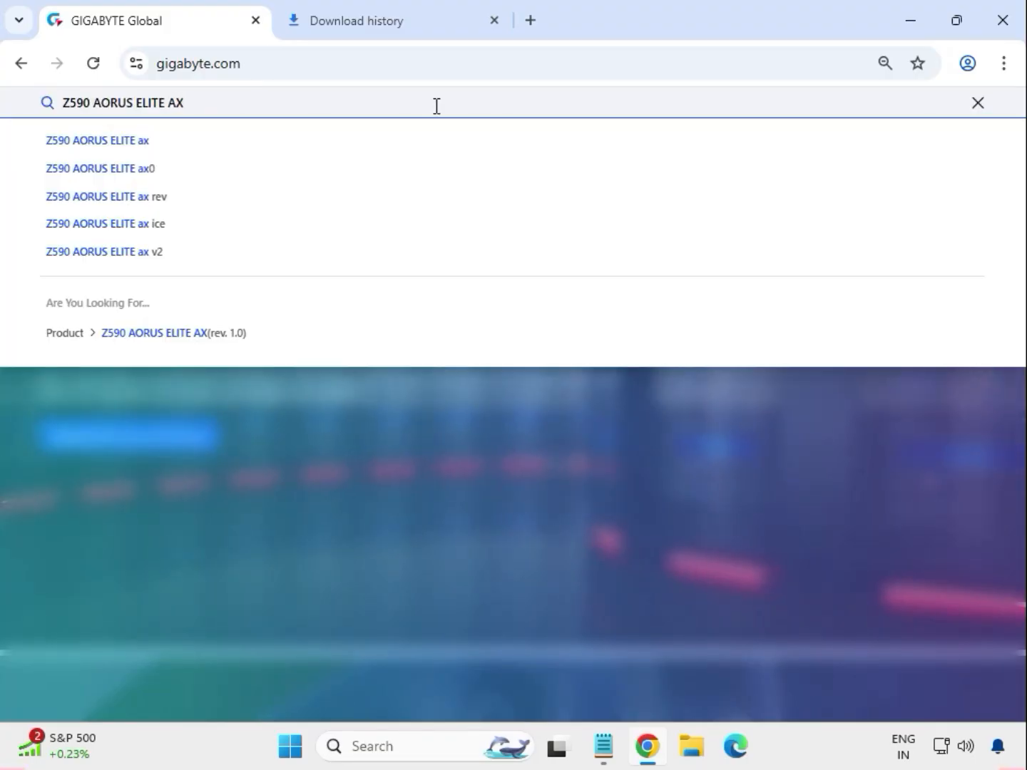
{"action": "key", "text": "Return"}
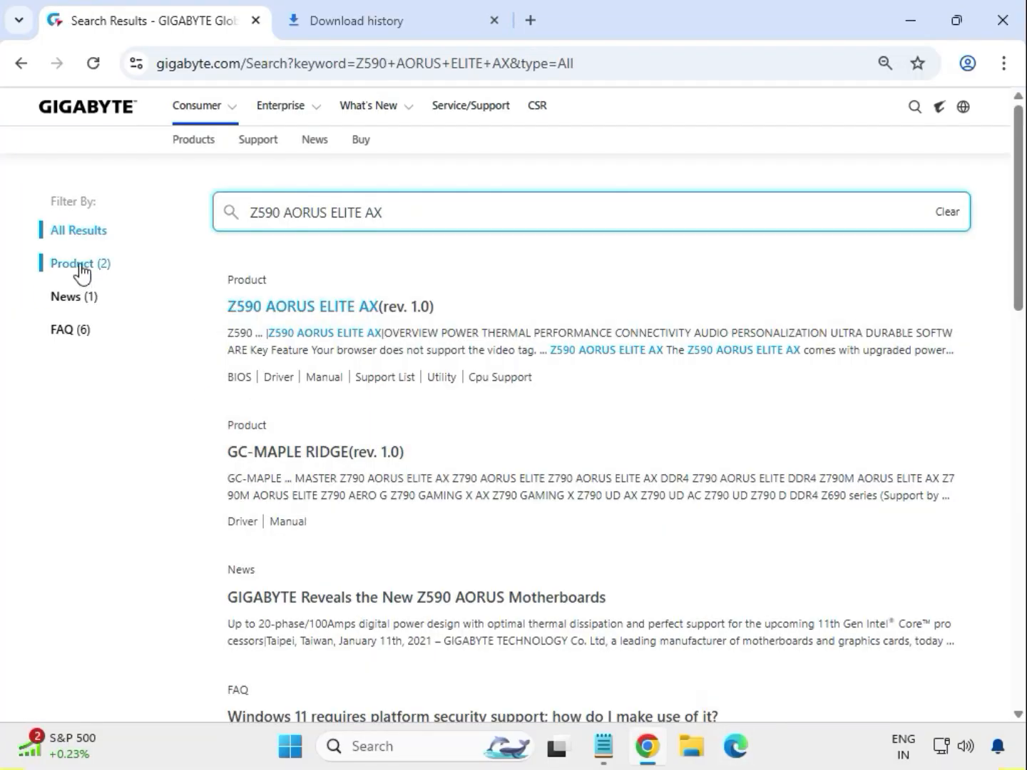
{"action": "left_click", "coordinate": [82, 264]}
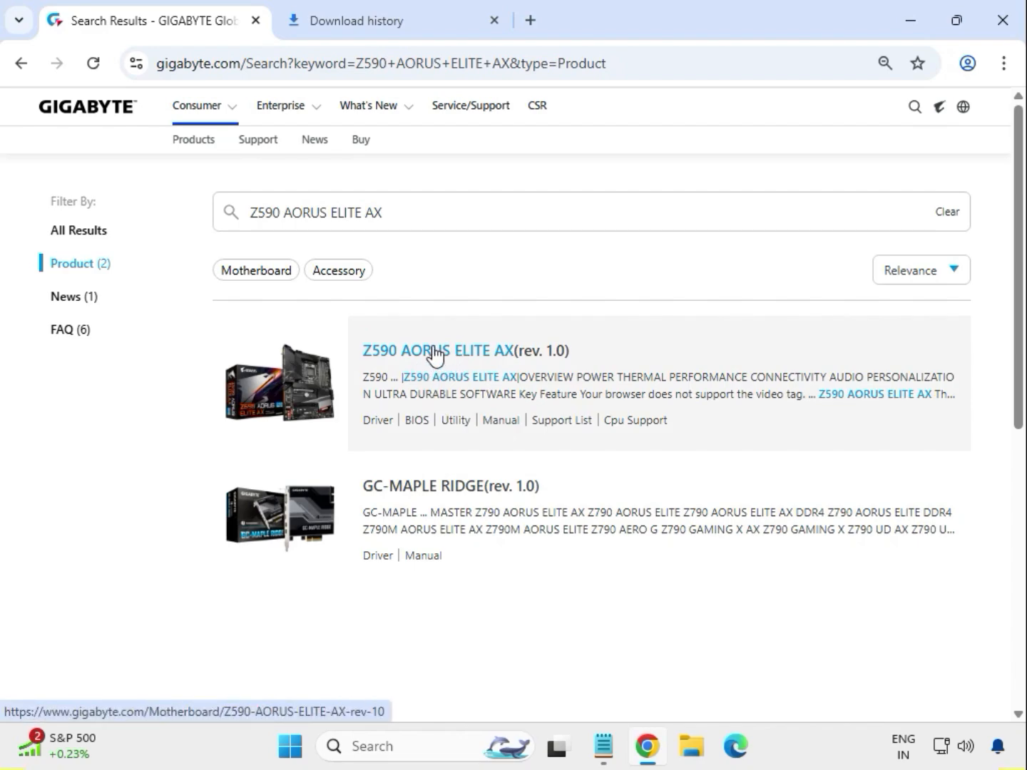
{"action": "left_click", "coordinate": [435, 352]}
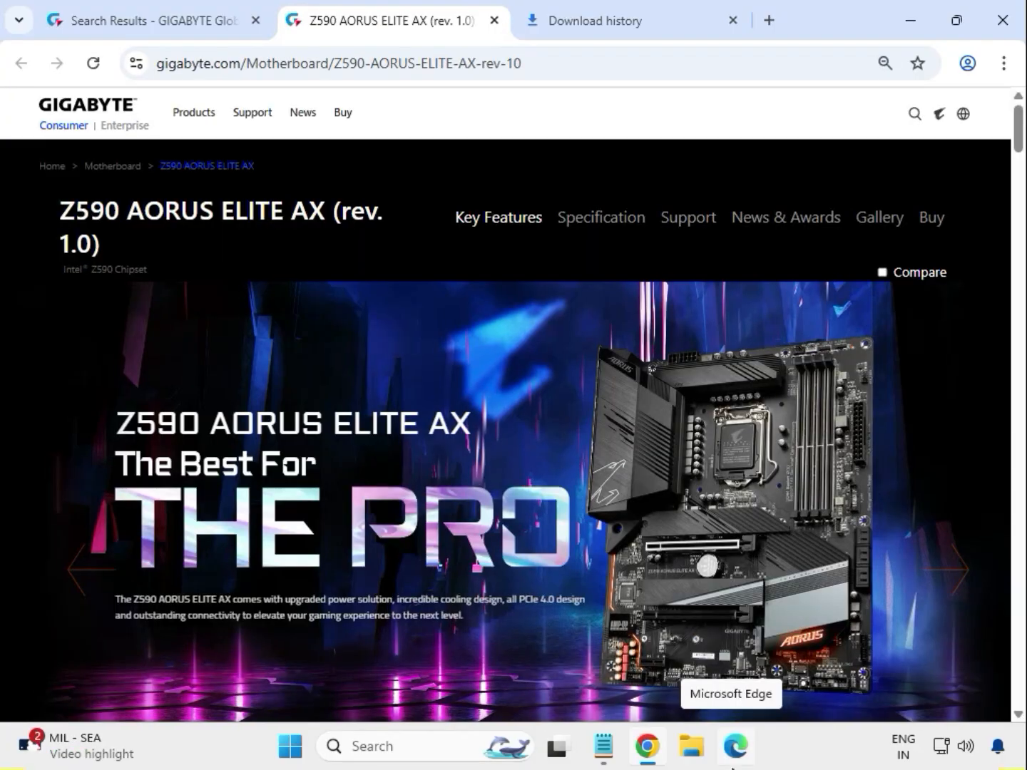
Go to the motherboard's support downloads and set the driver OS to Windows 11 64bit.
{"action": "left_click", "coordinate": [688, 228]}
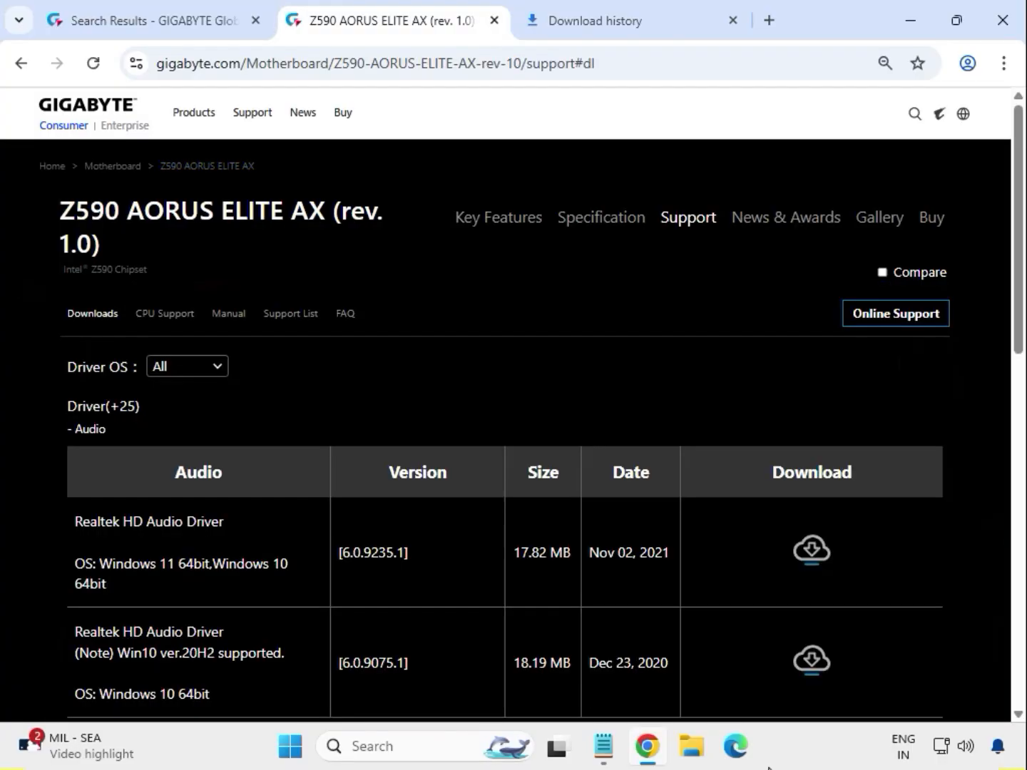
{"action": "left_click", "coordinate": [211, 370]}
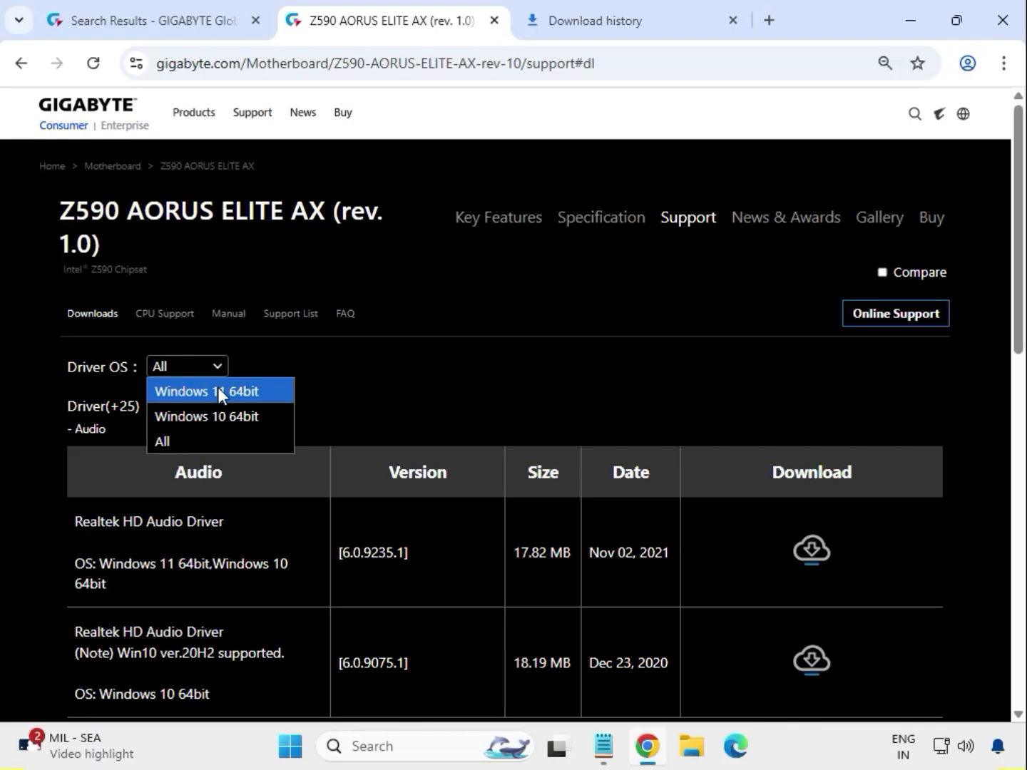
{"action": "left_click", "coordinate": [218, 390]}
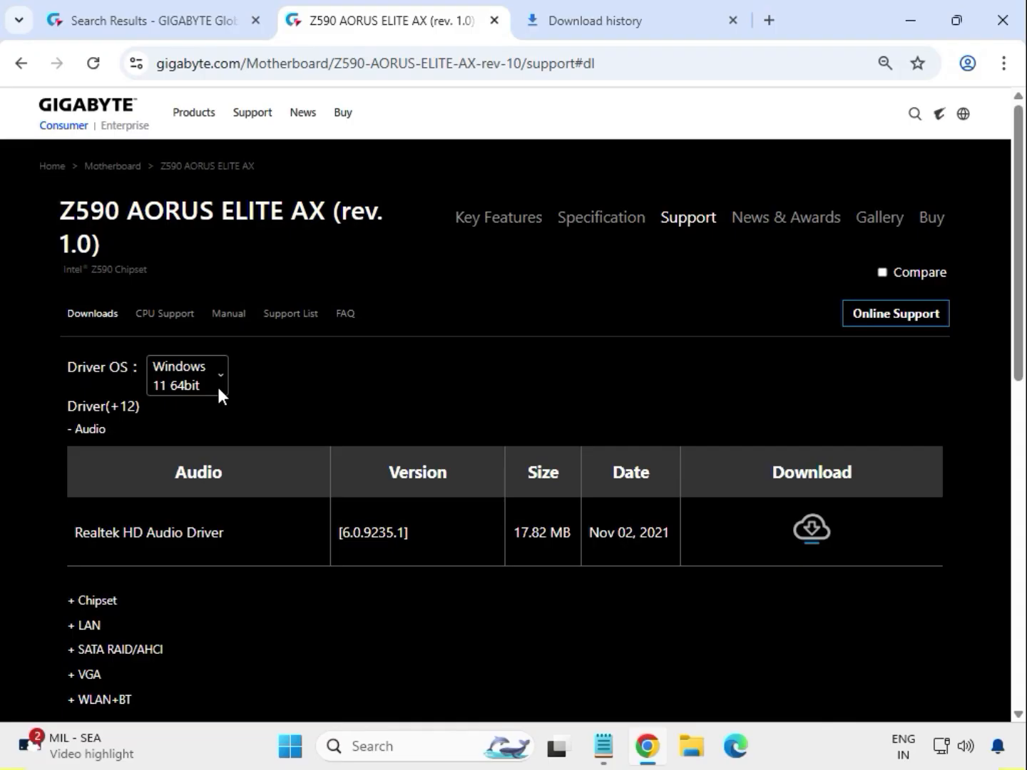
Download the Realtek HD Audio Driver, version 6.0.9235.1.
{"action": "scroll", "coordinate": [128, 420], "scroll_direction": "down", "scroll_amount": 1}
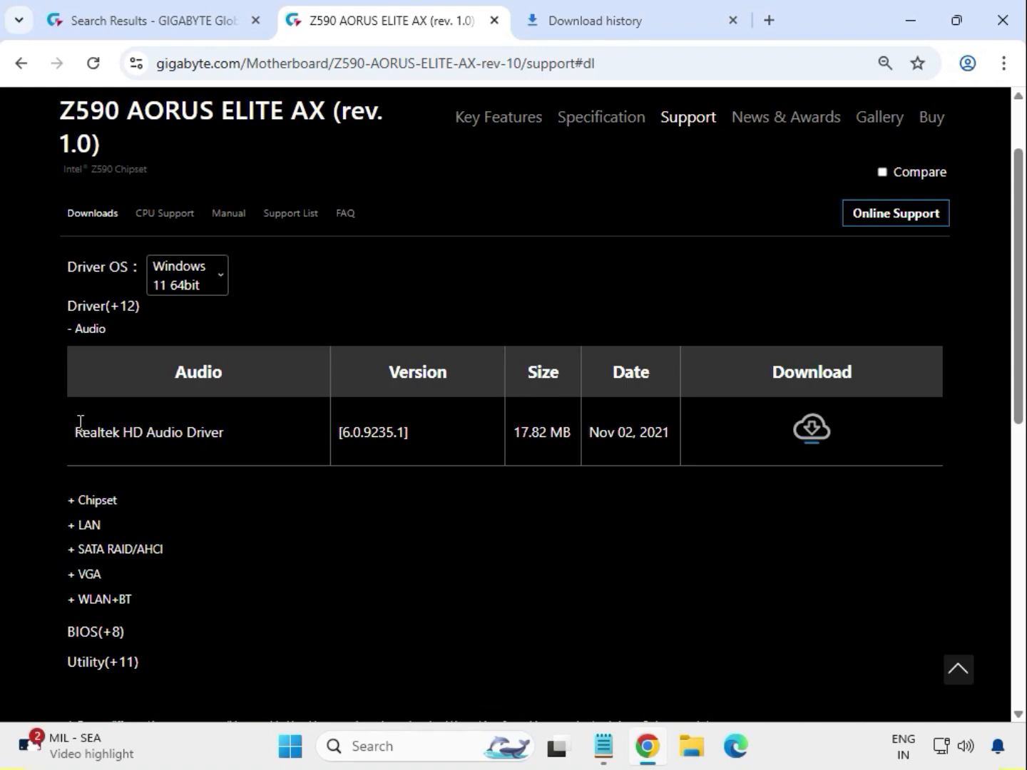
{"action": "left_click_drag", "start_coordinate": [108, 330], "coordinate": [79, 333]}
{"action": "left_click_drag", "start_coordinate": [87, 421], "coordinate": [691, 445]}
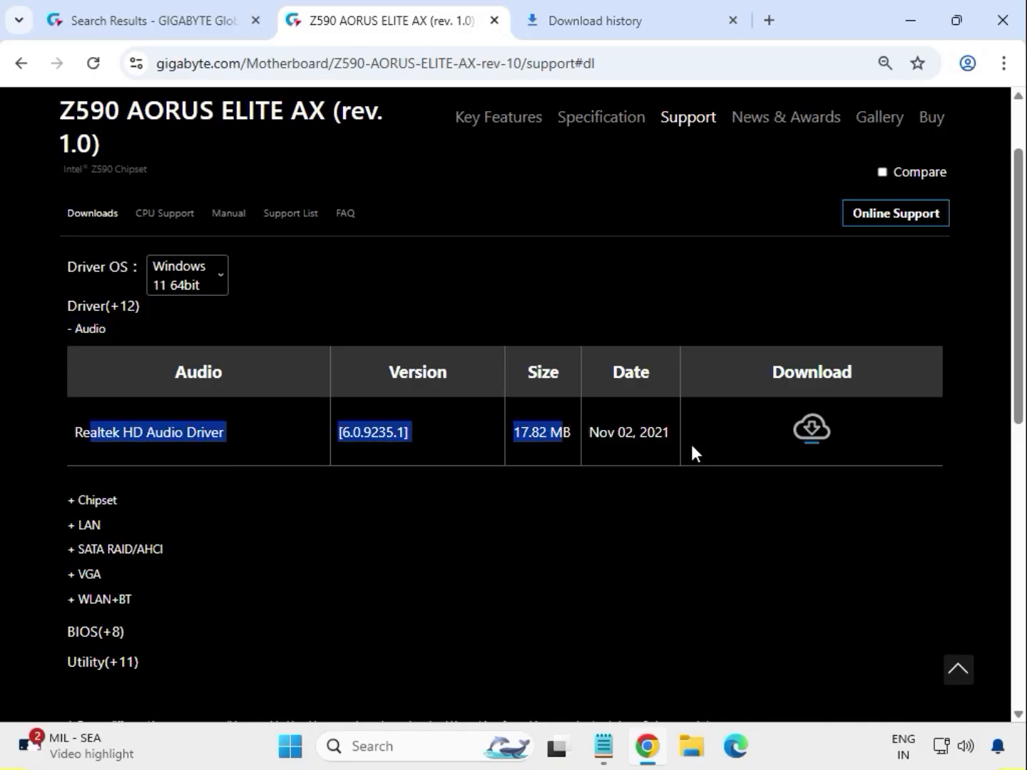
{"action": "left_click", "coordinate": [811, 432]}
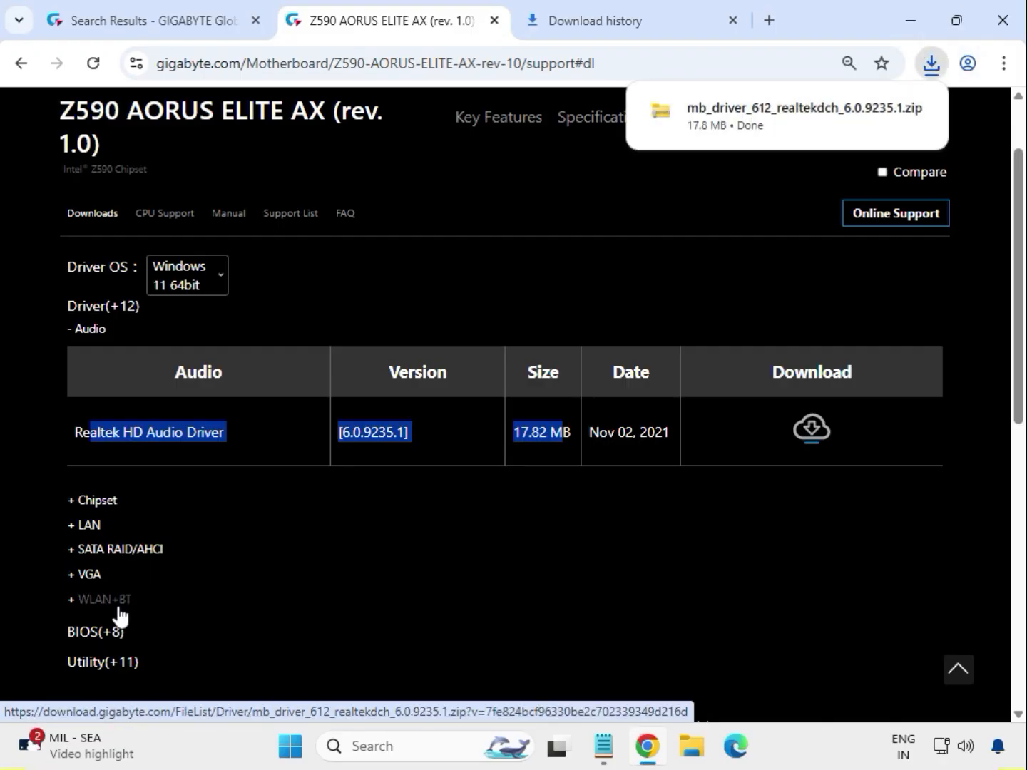
Download the Intel INF installation and Intel Serial I/O driver packages from the Chipset category.
{"action": "left_click", "coordinate": [100, 503]}
{"action": "left_click_drag", "start_coordinate": [94, 469], "coordinate": [197, 460]}
{"action": "left_click_drag", "start_coordinate": [106, 525], "coordinate": [453, 487]}
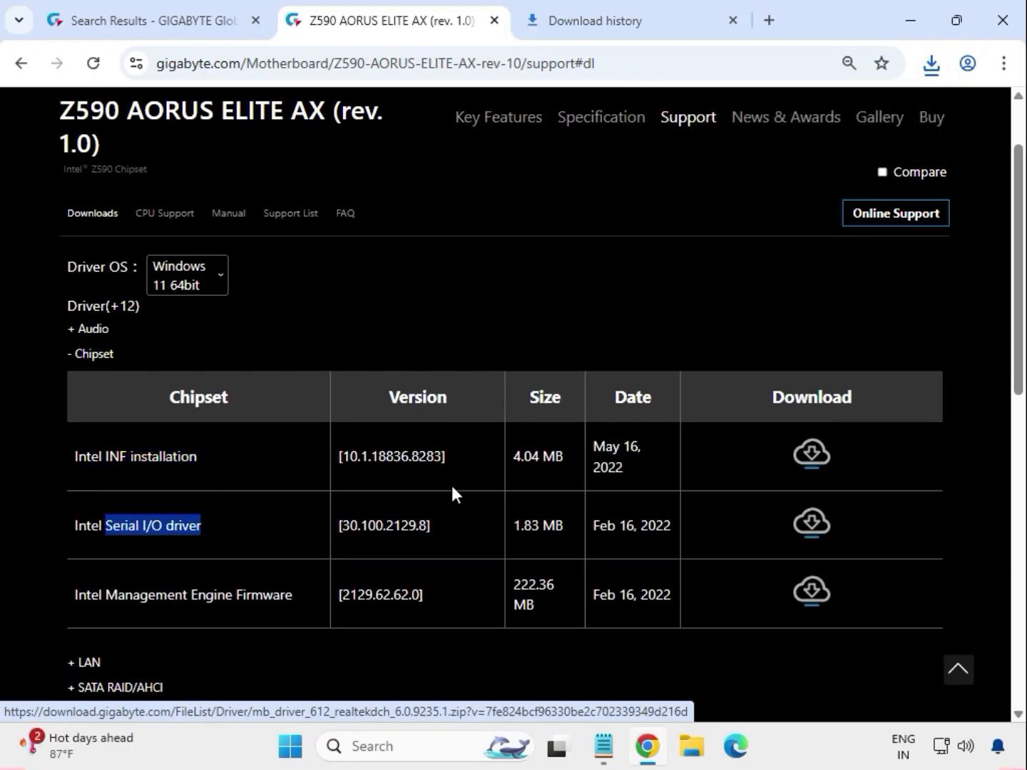
{"action": "left_click", "coordinate": [815, 462]}
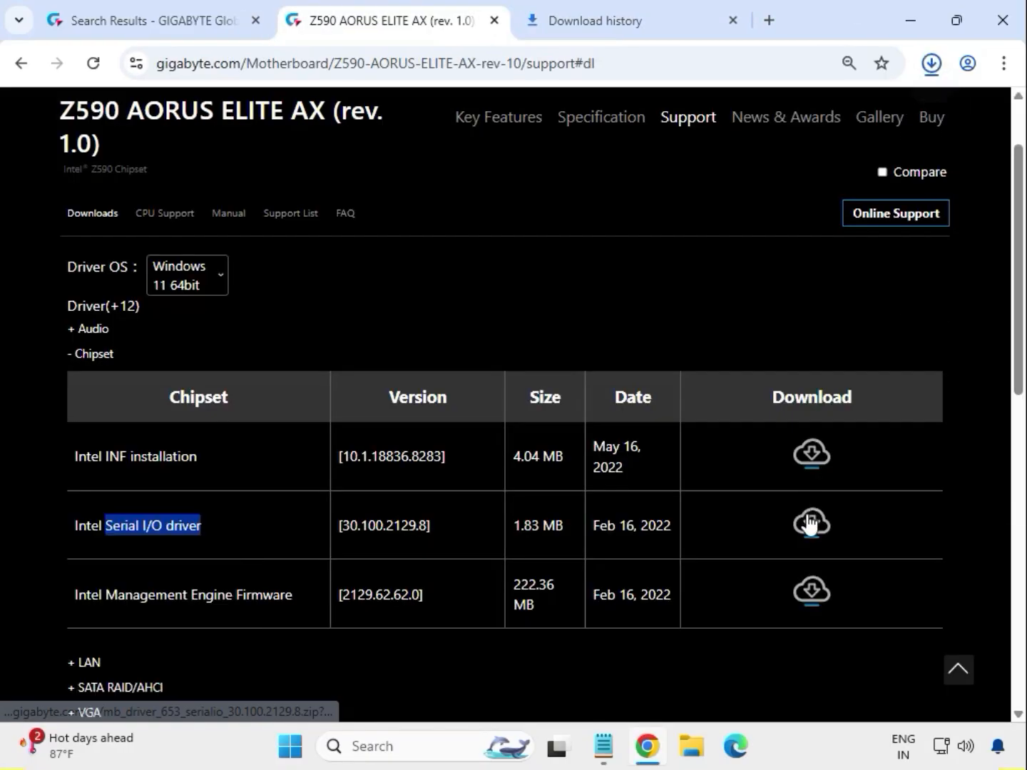
{"action": "left_click", "coordinate": [806, 523]}
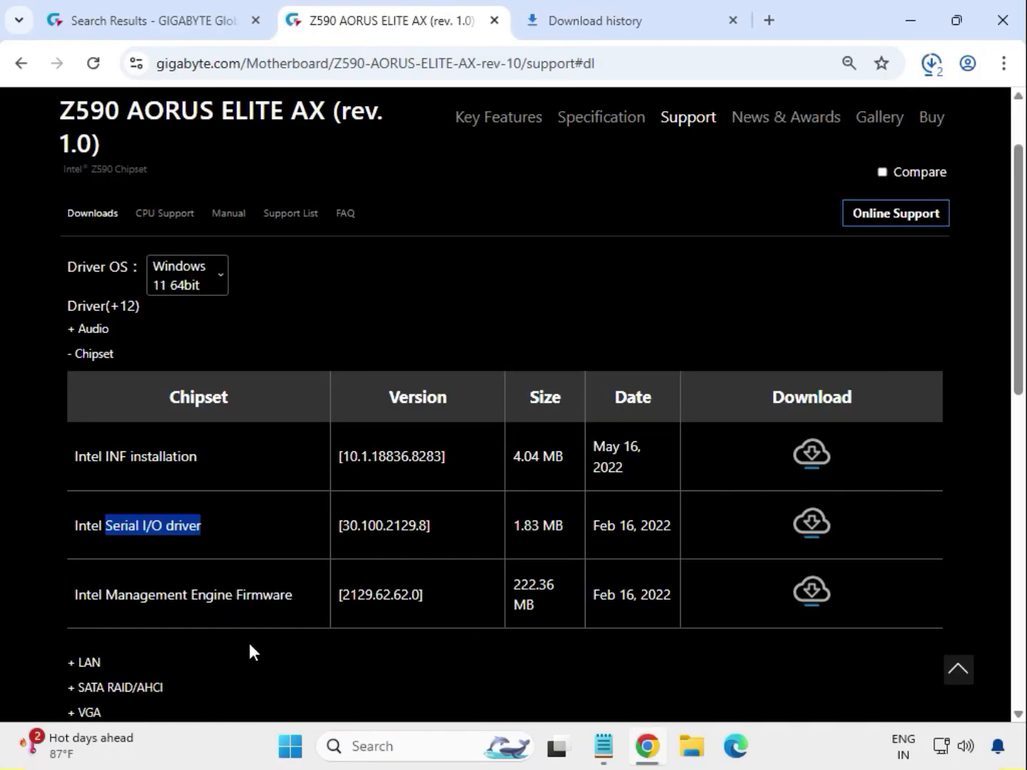
Download the Realtek LAN Driver, version 11.16.1123.2023, from the LAN category.
{"action": "scroll", "coordinate": [249, 642], "scroll_direction": "down", "scroll_amount": 3}
{"action": "double_click", "coordinate": [91, 477]}
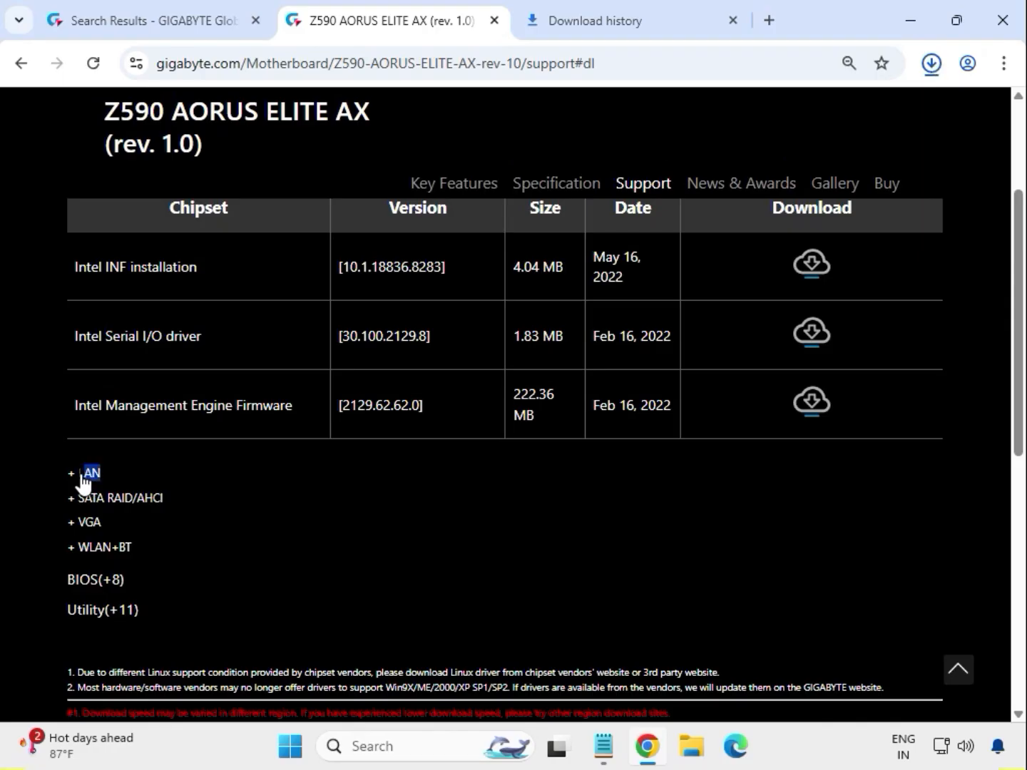
{"action": "scroll", "coordinate": [220, 525], "scroll_direction": "up", "scroll_amount": 2}
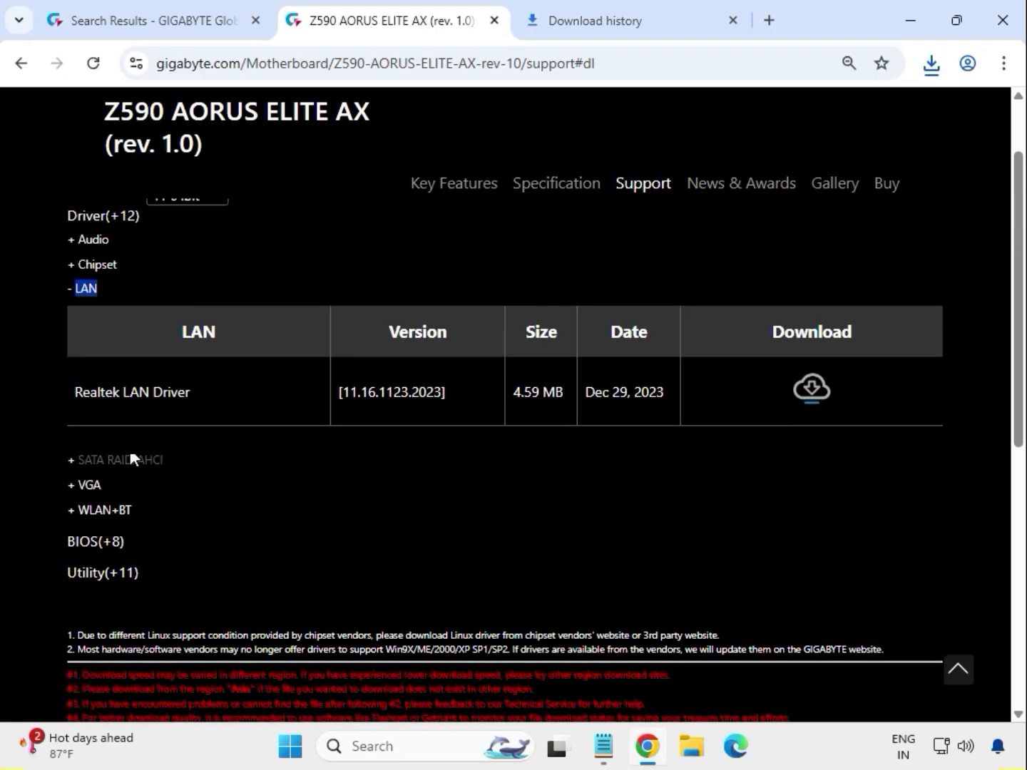
{"action": "left_click", "coordinate": [140, 391]}
{"action": "left_click_drag", "start_coordinate": [140, 392], "coordinate": [767, 405]}
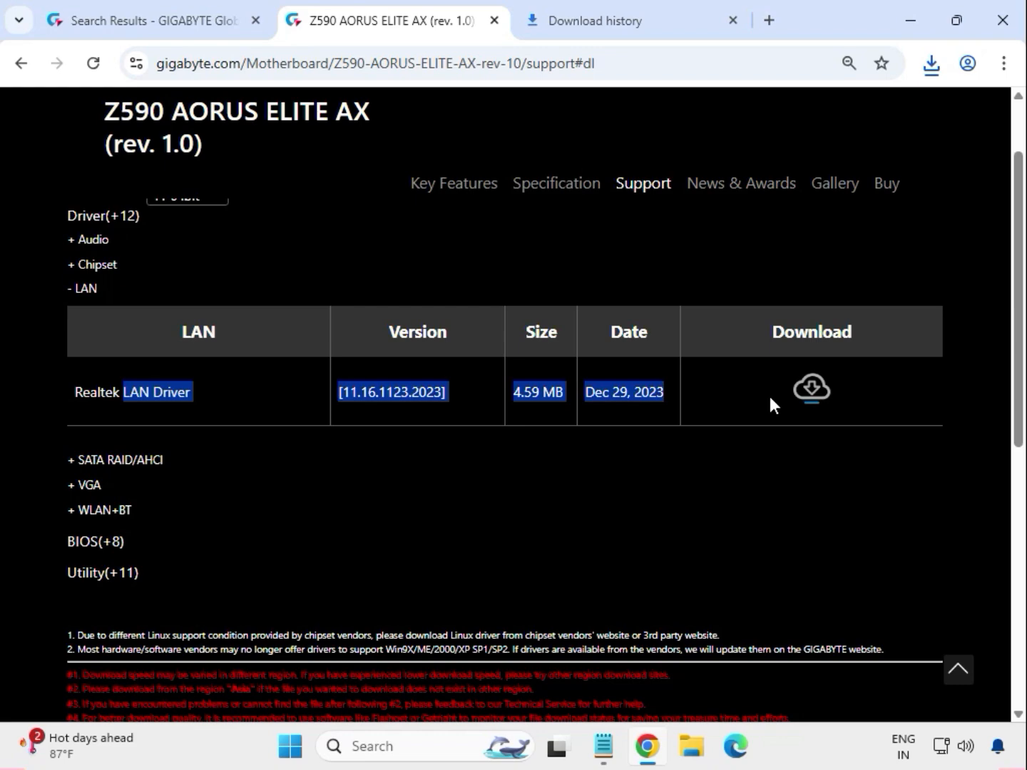
{"action": "left_click", "coordinate": [814, 392]}
Download the Intel Bluetooth Driver 22.170.0.2 and Intel WIFI driver 22.200.0.6 from the WLAN+BT category.
{"action": "left_click_drag", "start_coordinate": [130, 521], "coordinate": [120, 518]}
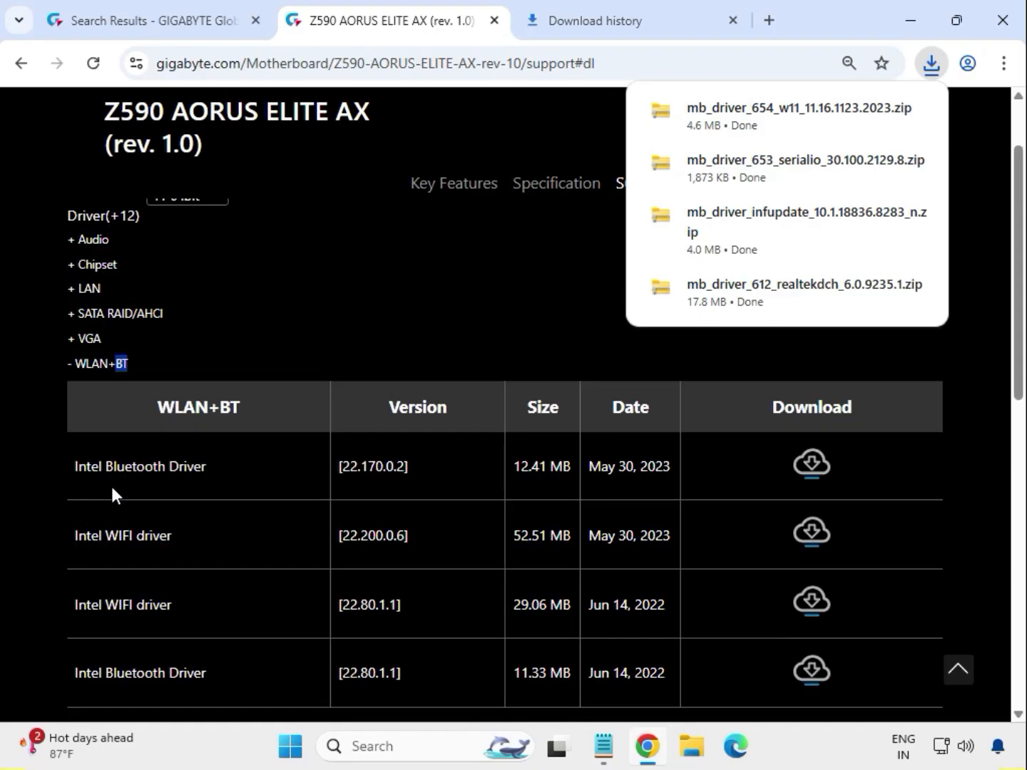
{"action": "left_click_drag", "start_coordinate": [104, 473], "coordinate": [209, 477]}
{"action": "left_click_drag", "start_coordinate": [117, 530], "coordinate": [152, 525]}
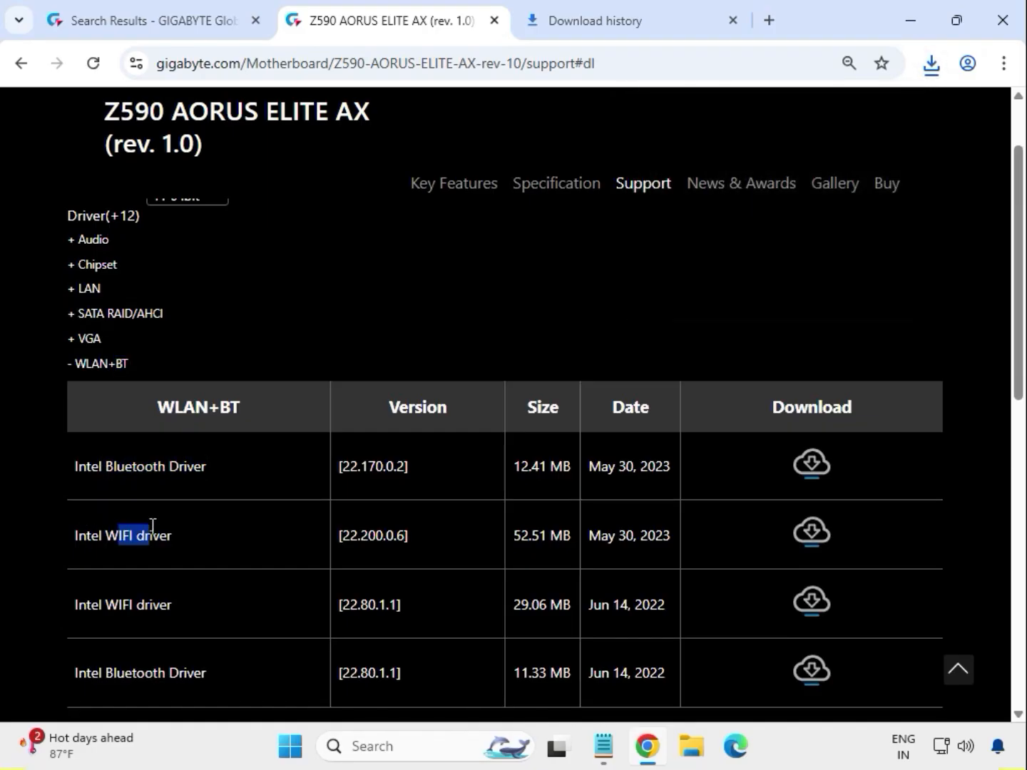
{"action": "left_click", "coordinate": [809, 530]}
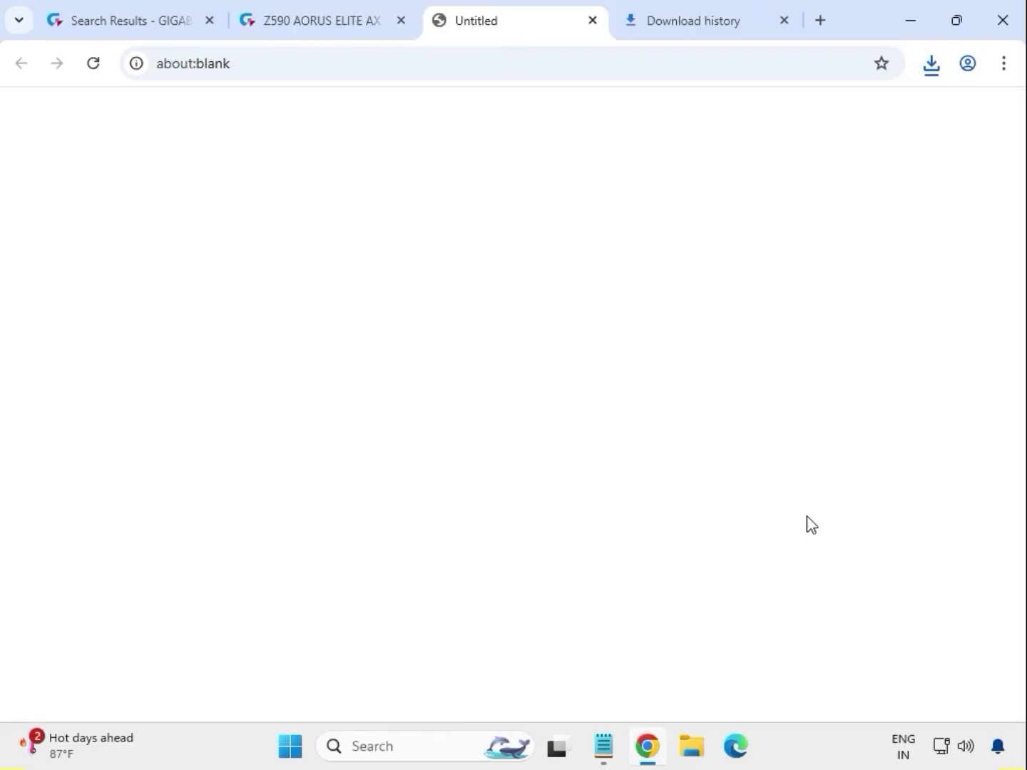
{"action": "left_click", "coordinate": [804, 531]}
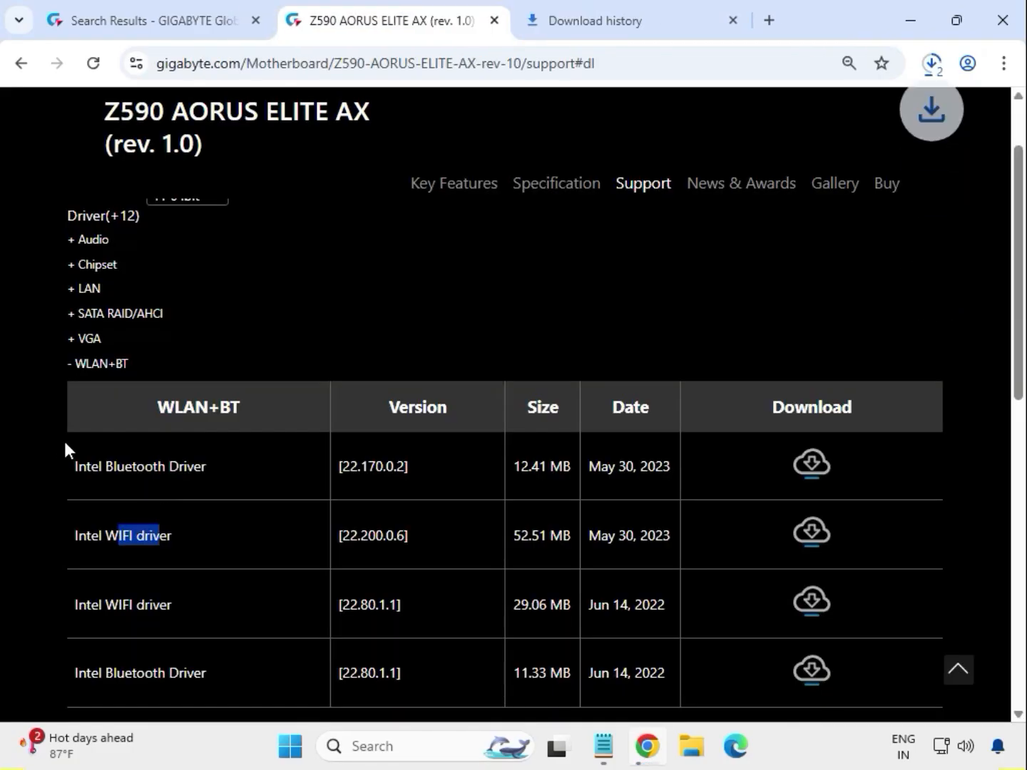
Download the Intel Graphic Driver, version 27.20.100.9805, from the VGA category.
{"action": "left_click", "coordinate": [89, 340]}
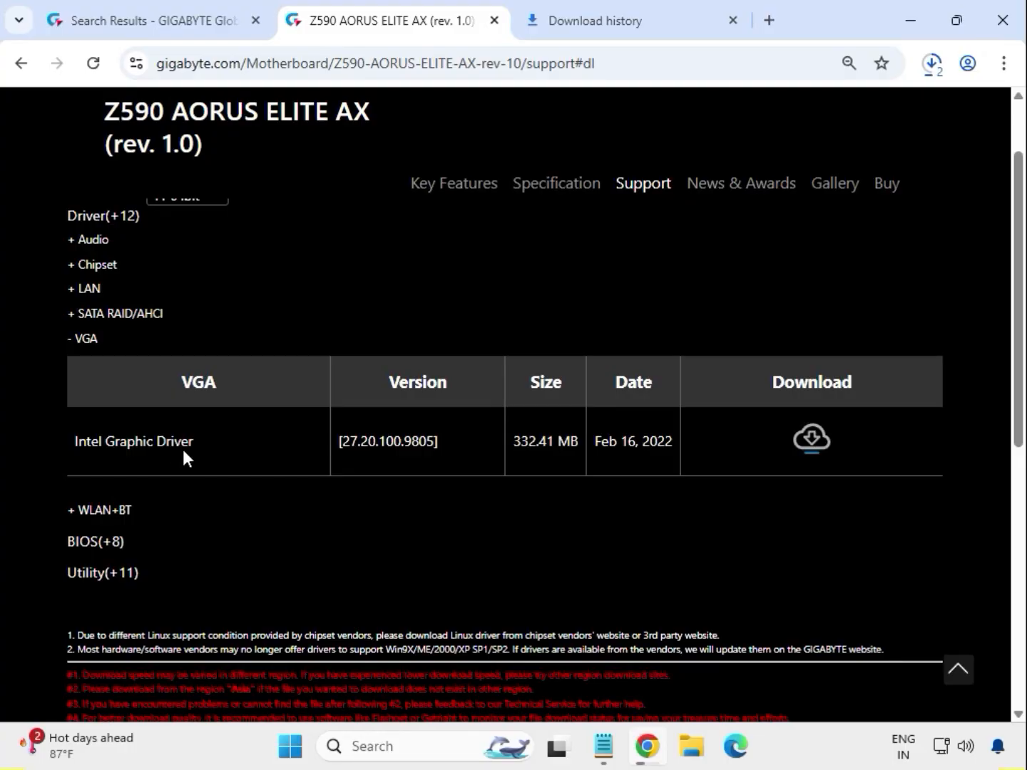
{"action": "left_click_drag", "start_coordinate": [75, 441], "coordinate": [678, 441]}
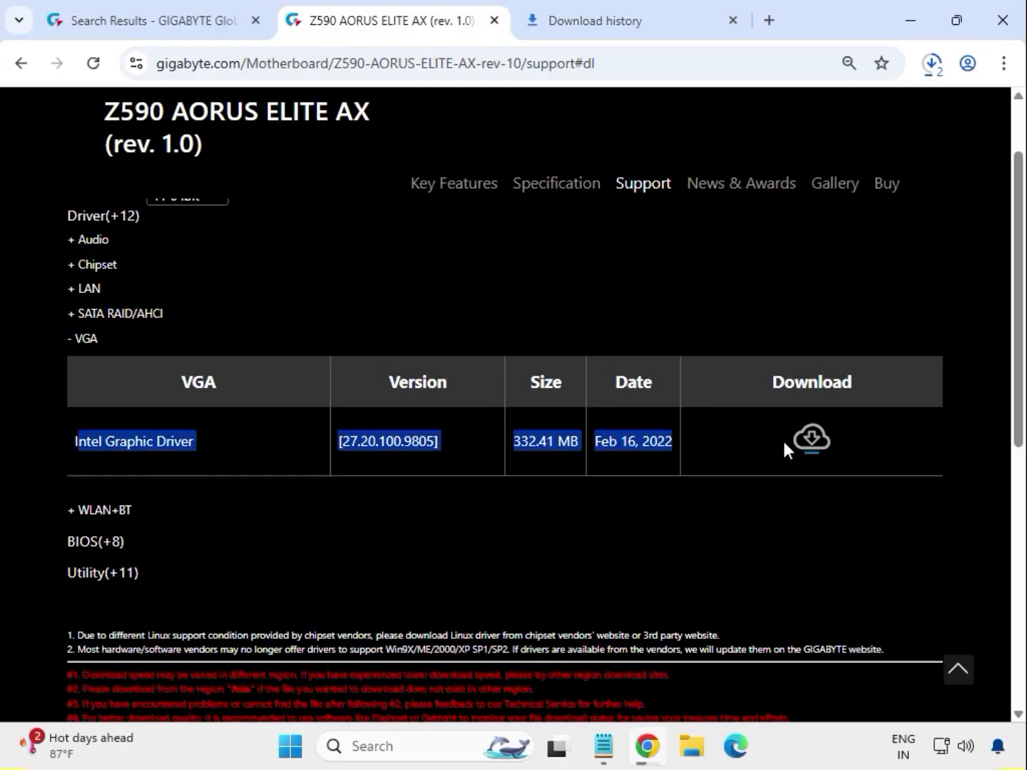
{"action": "left_click", "coordinate": [804, 447]}
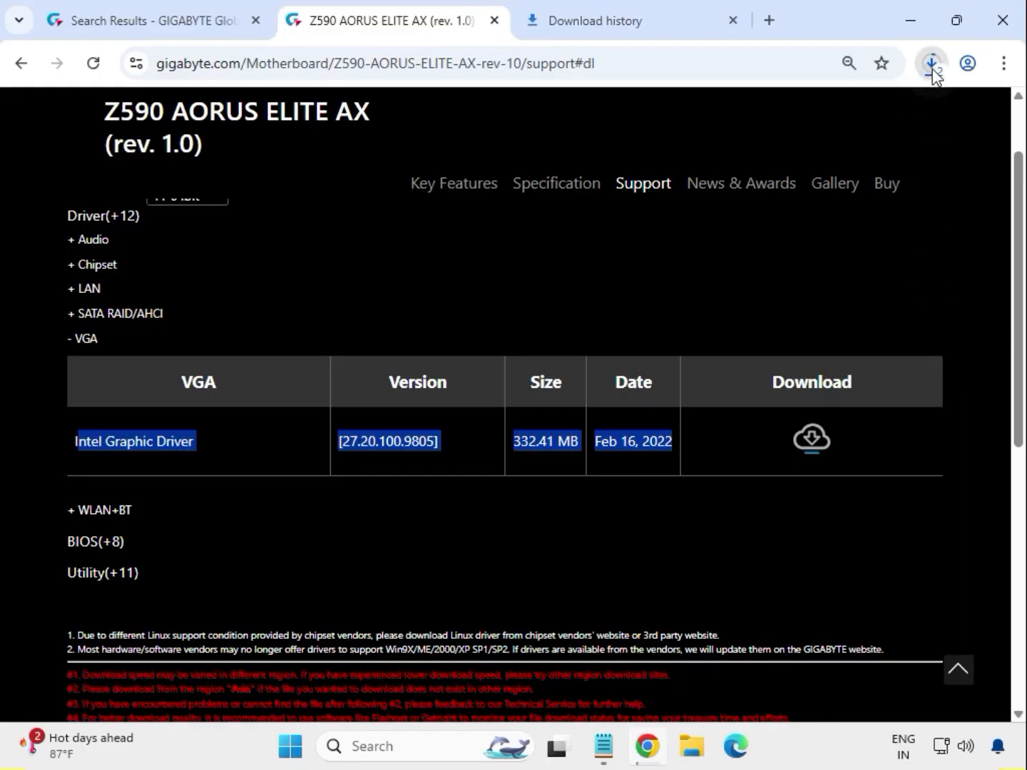
Review the recent downloads and open the folder containing the downloaded driver archives in File Explorer.
{"action": "left_click", "coordinate": [932, 66]}
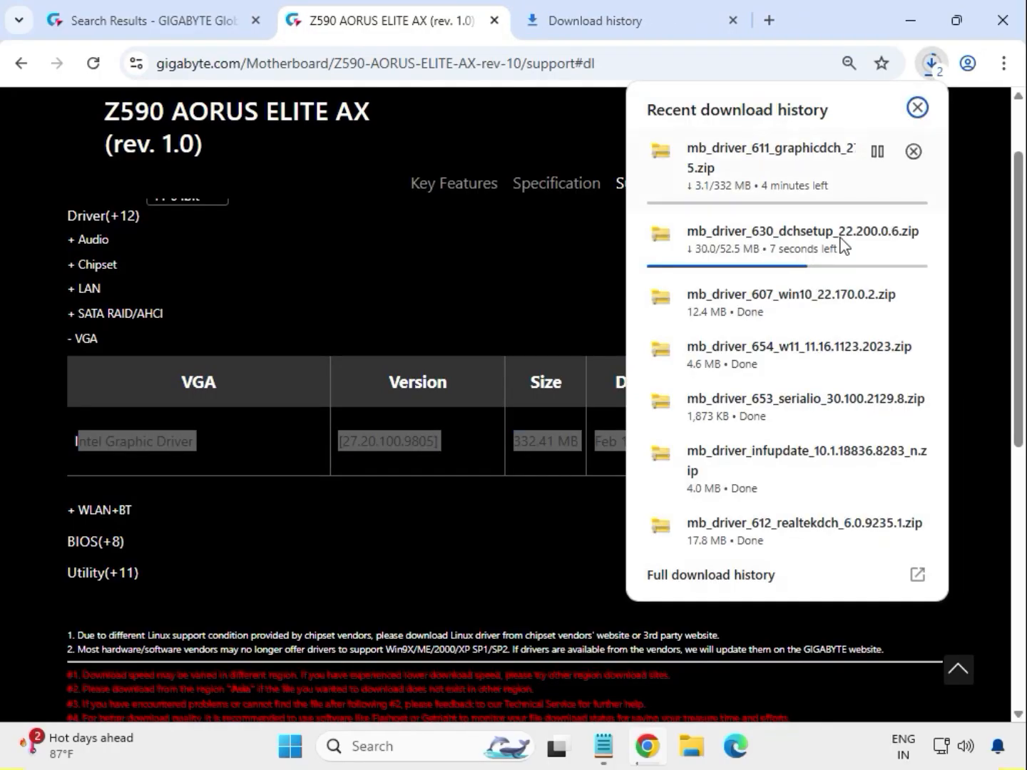
{"action": "mouse_move", "coordinate": [848, 313]}
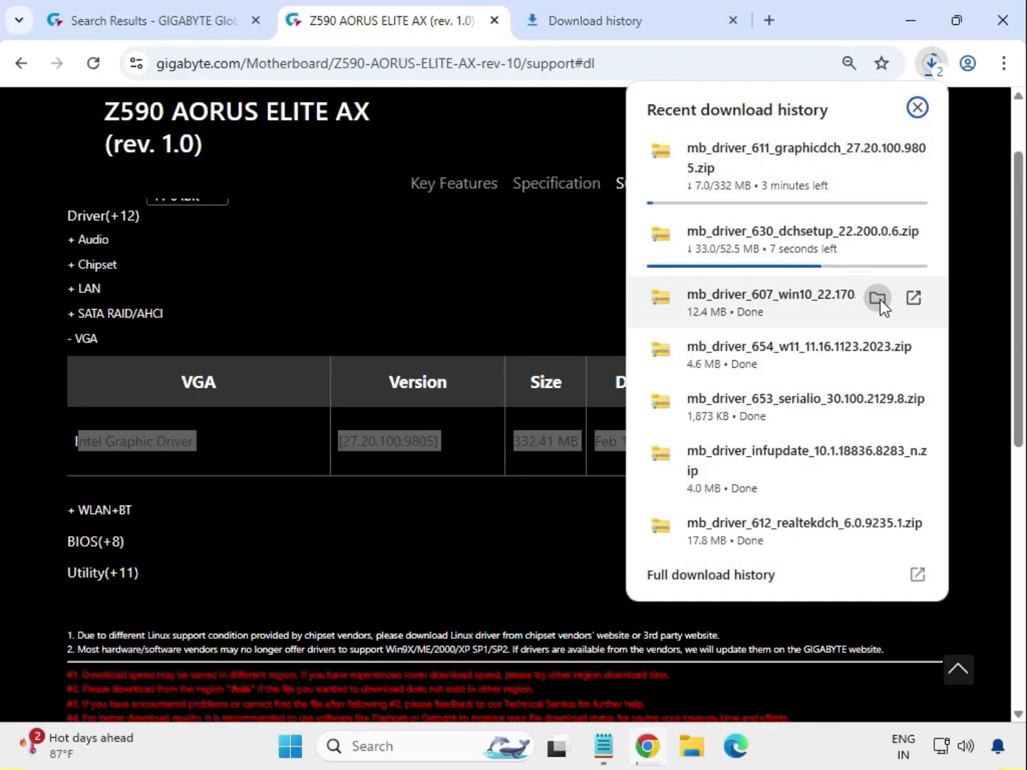
{"action": "left_click", "coordinate": [877, 298]}
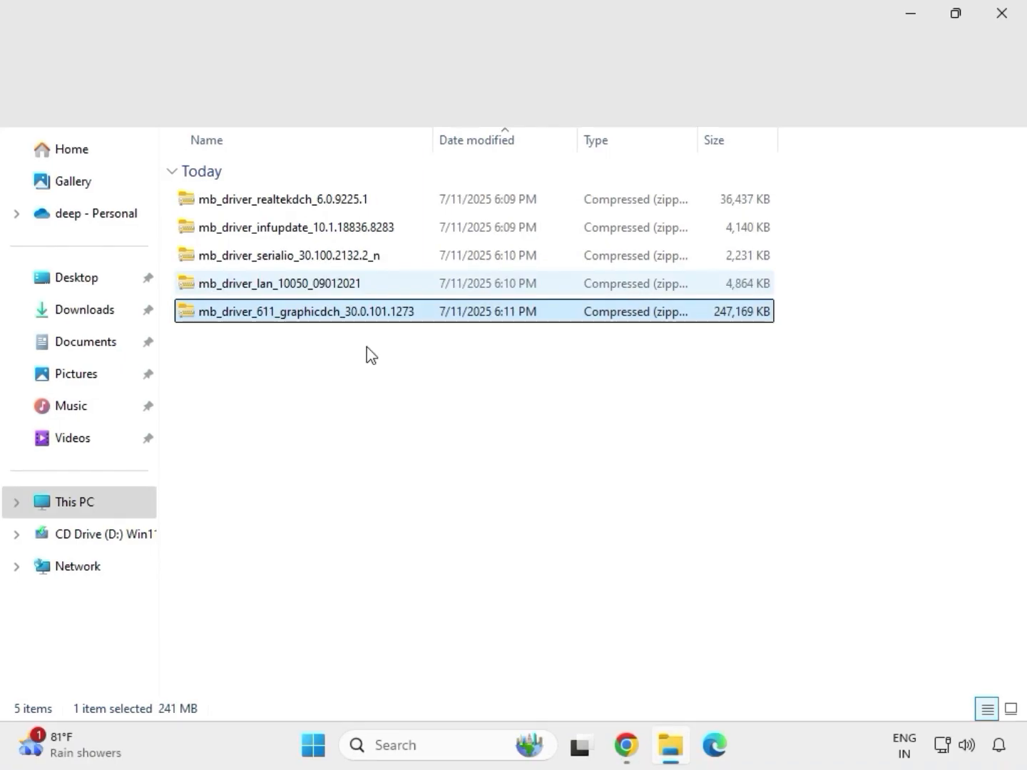
{"action": "left_click_drag", "start_coordinate": [367, 343], "coordinate": [318, 188]}
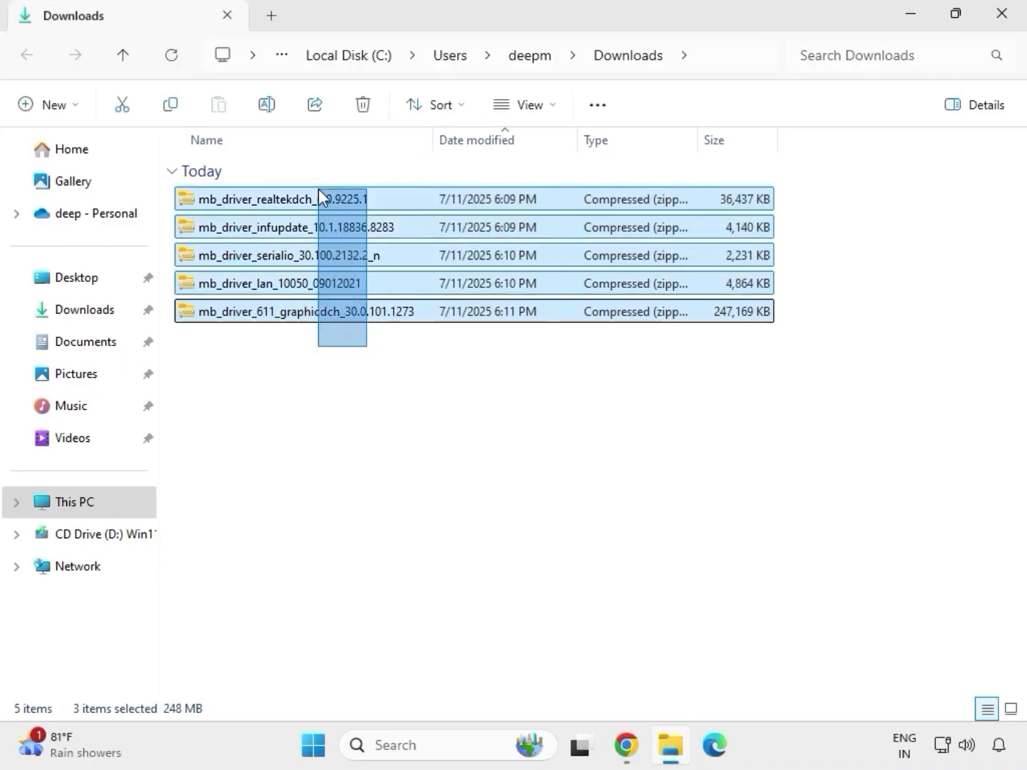
Extract the mb_driver_611_graphicdch_30.0.101.1273 archive to its default folder in Downloads and close the extracted folder's window.
{"action": "left_click", "coordinate": [359, 318]}
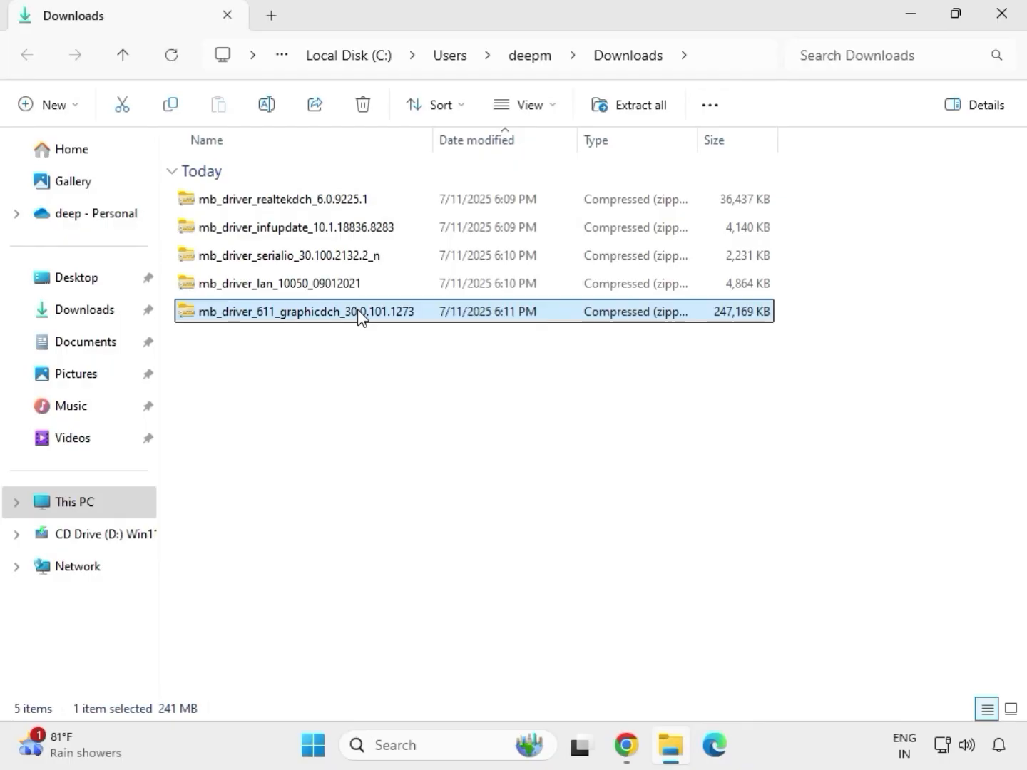
{"action": "right_click", "coordinate": [361, 316]}
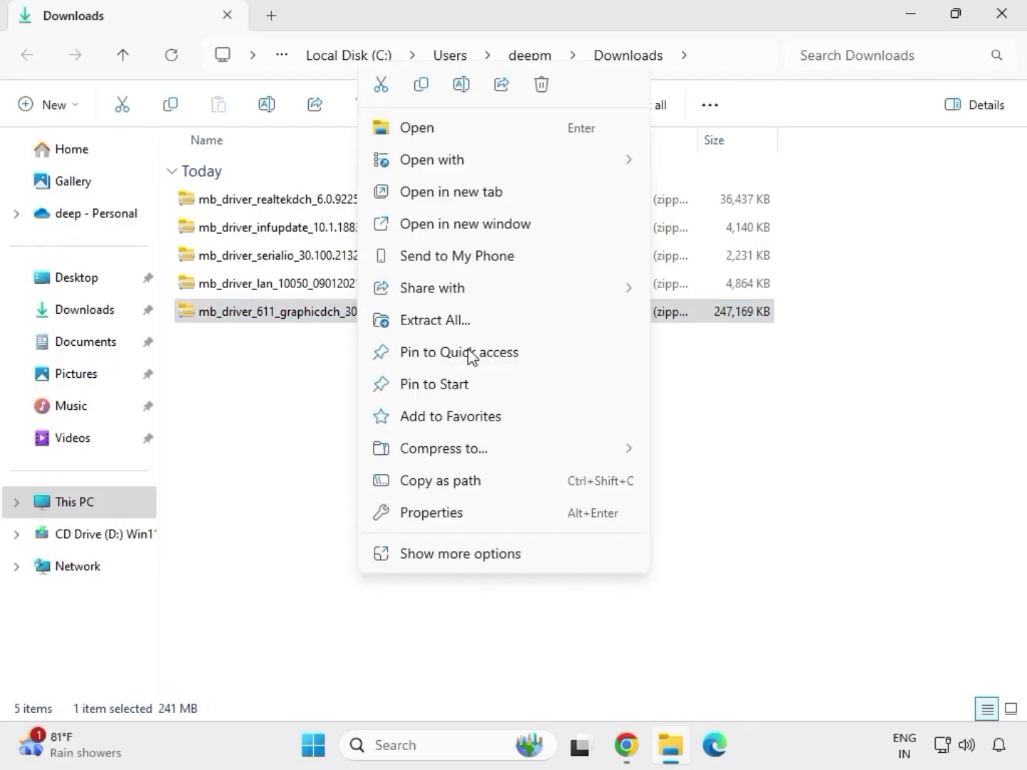
{"action": "left_click", "coordinate": [462, 556]}
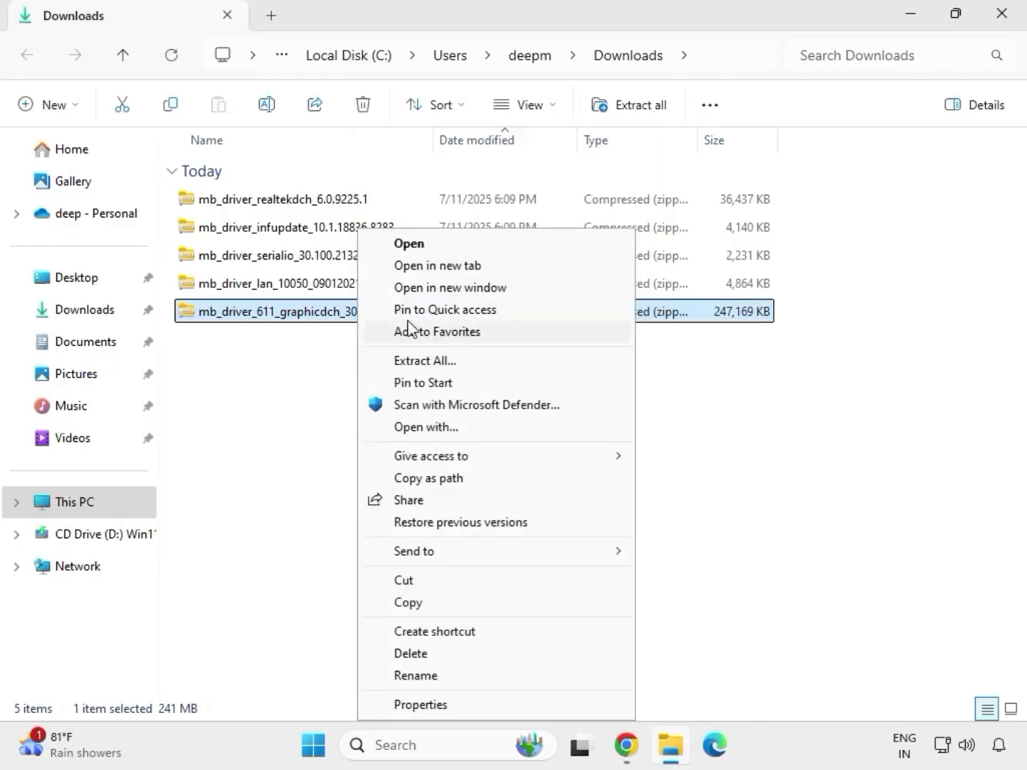
{"action": "left_click", "coordinate": [429, 363]}
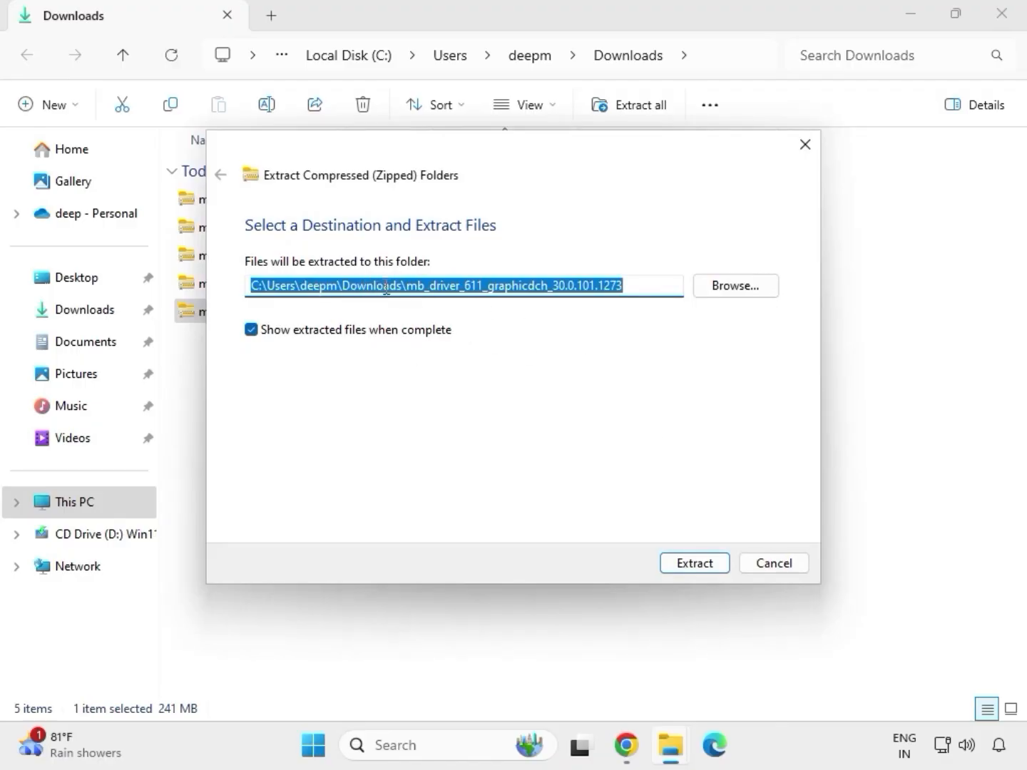
{"action": "left_click", "coordinate": [700, 567]}
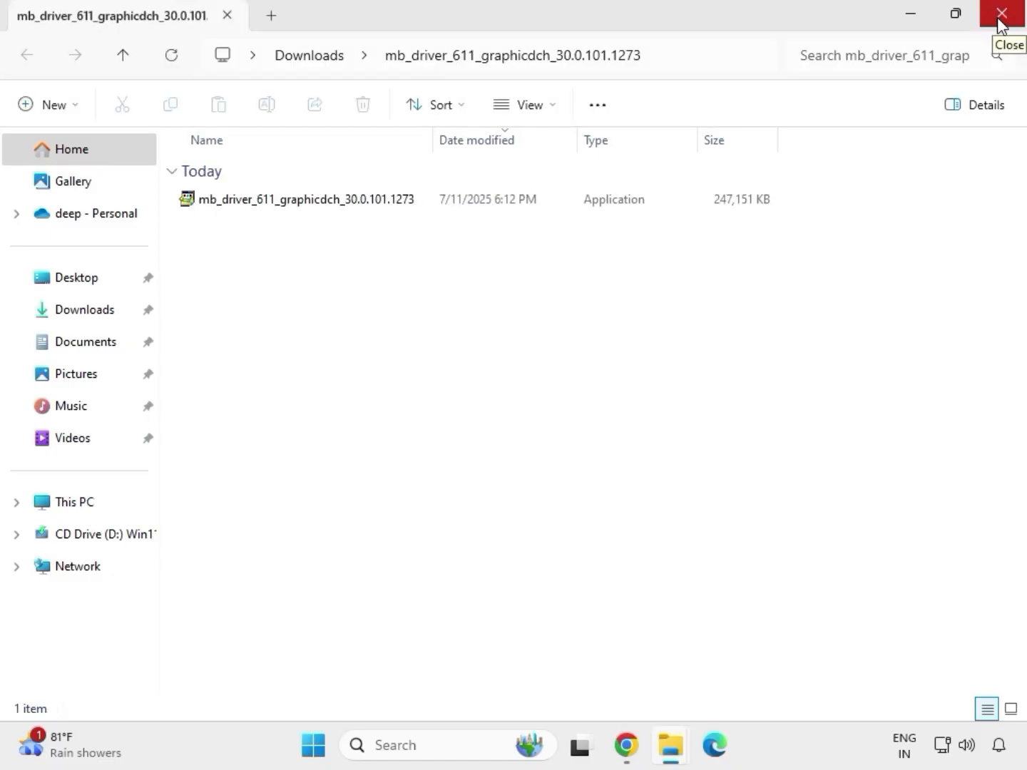
{"action": "left_click", "coordinate": [1001, 14]}
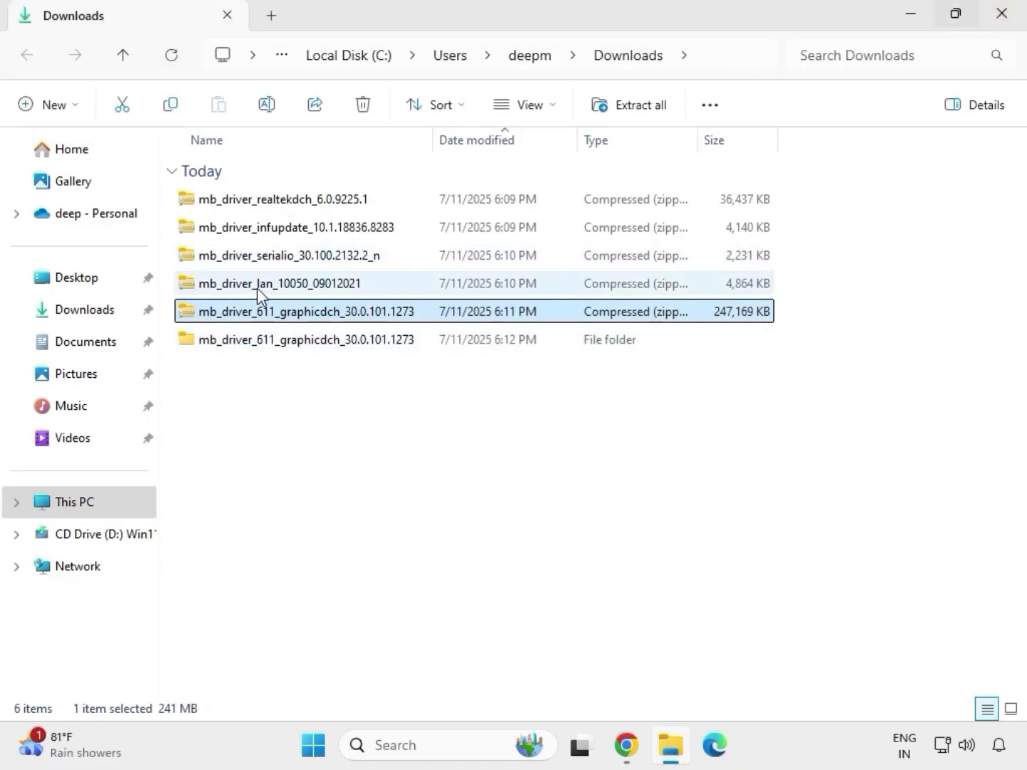
Extract the mb_driver_lan_10050_09012021 archive to its default folder in Downloads and close the extracted folder's window.
{"action": "left_click", "coordinate": [261, 286]}
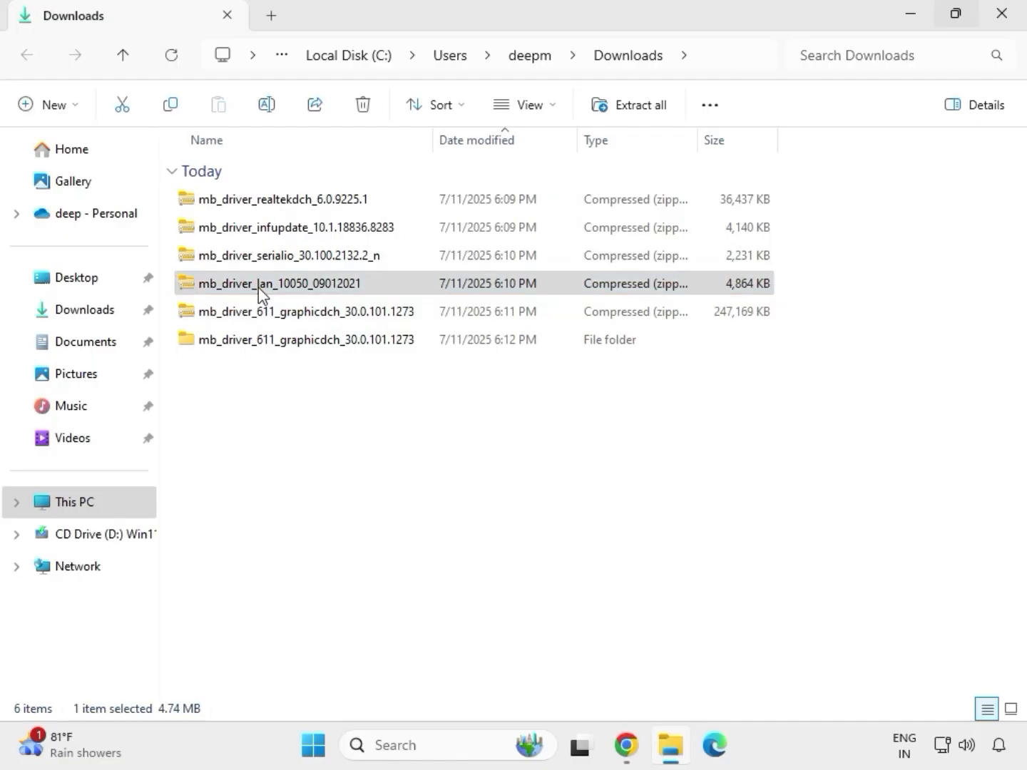
{"action": "right_click", "coordinate": [259, 288]}
{"action": "left_click", "coordinate": [343, 554]}
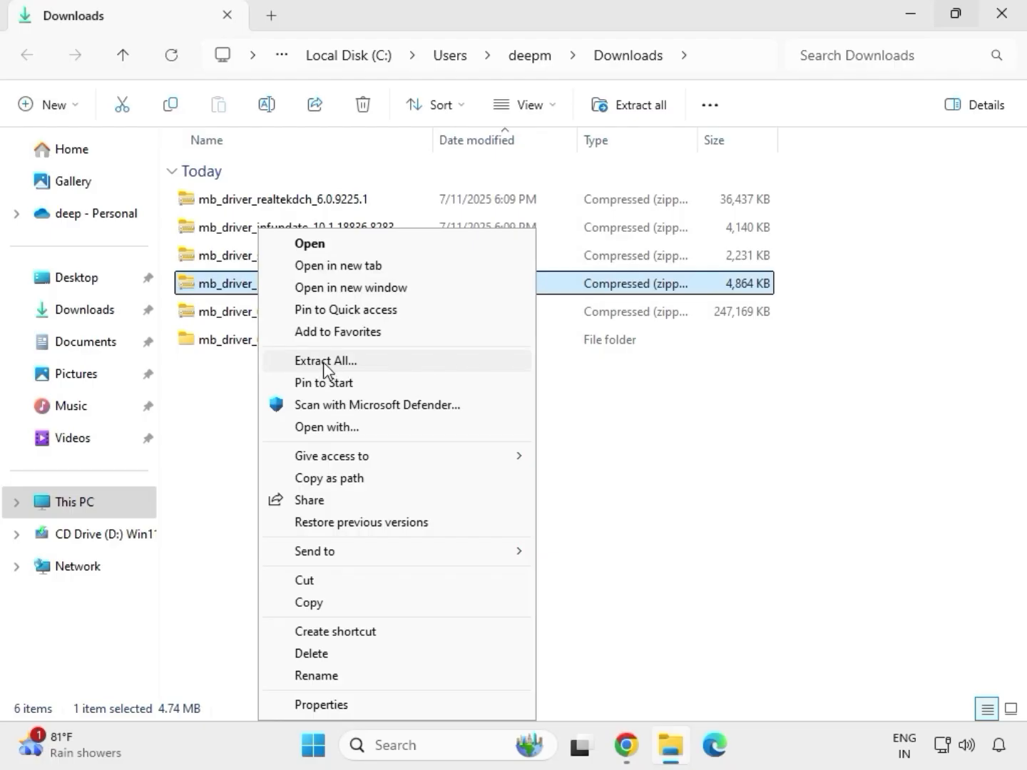
{"action": "left_click", "coordinate": [325, 361]}
{"action": "left_click", "coordinate": [686, 565]}
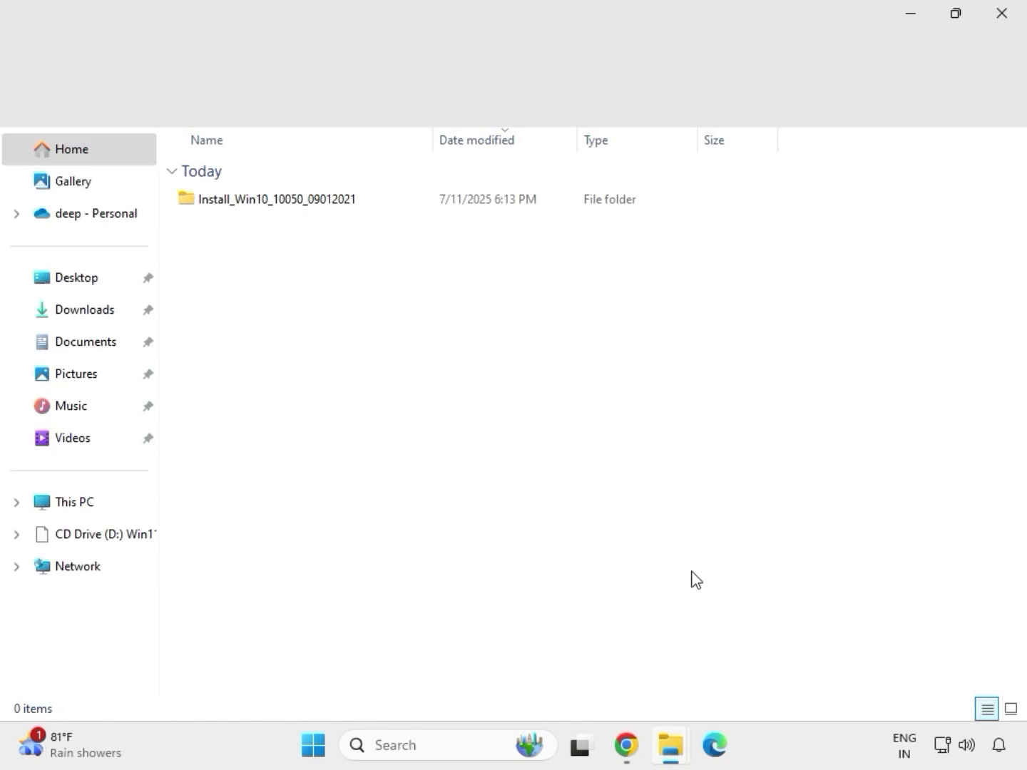
{"action": "left_click", "coordinate": [1003, 14]}
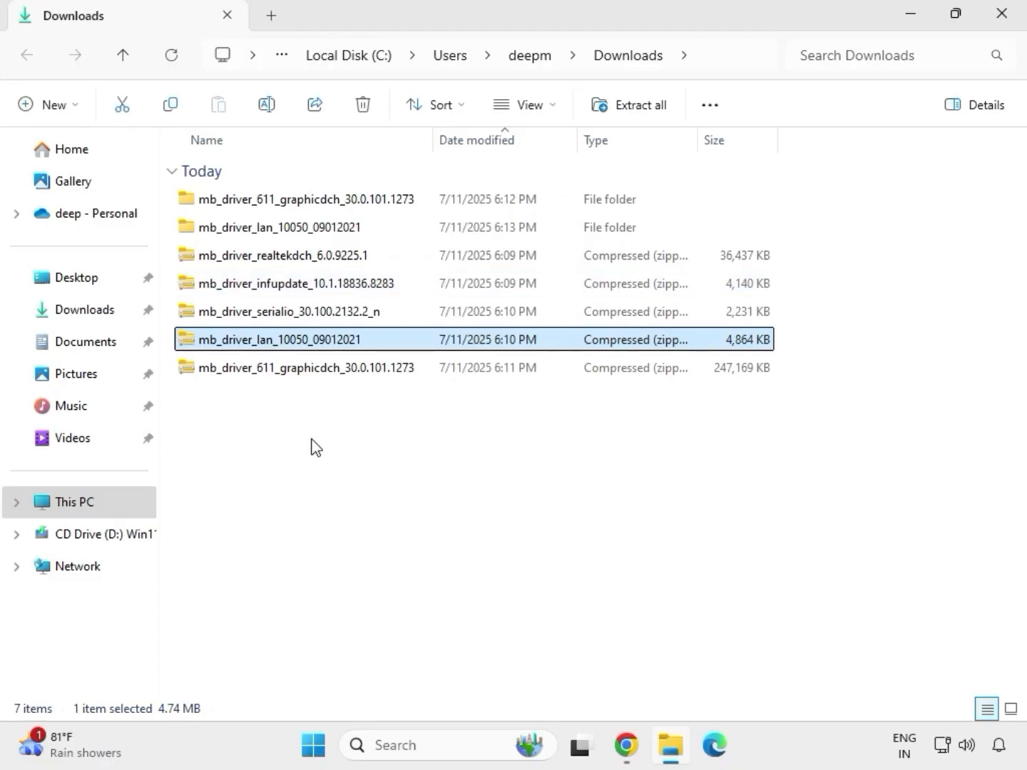
Extract the mb_driver_serialio_30.100.2132.2_n archive to its default folder in Downloads and close the extracted folder's window.
{"action": "left_click", "coordinate": [255, 314]}
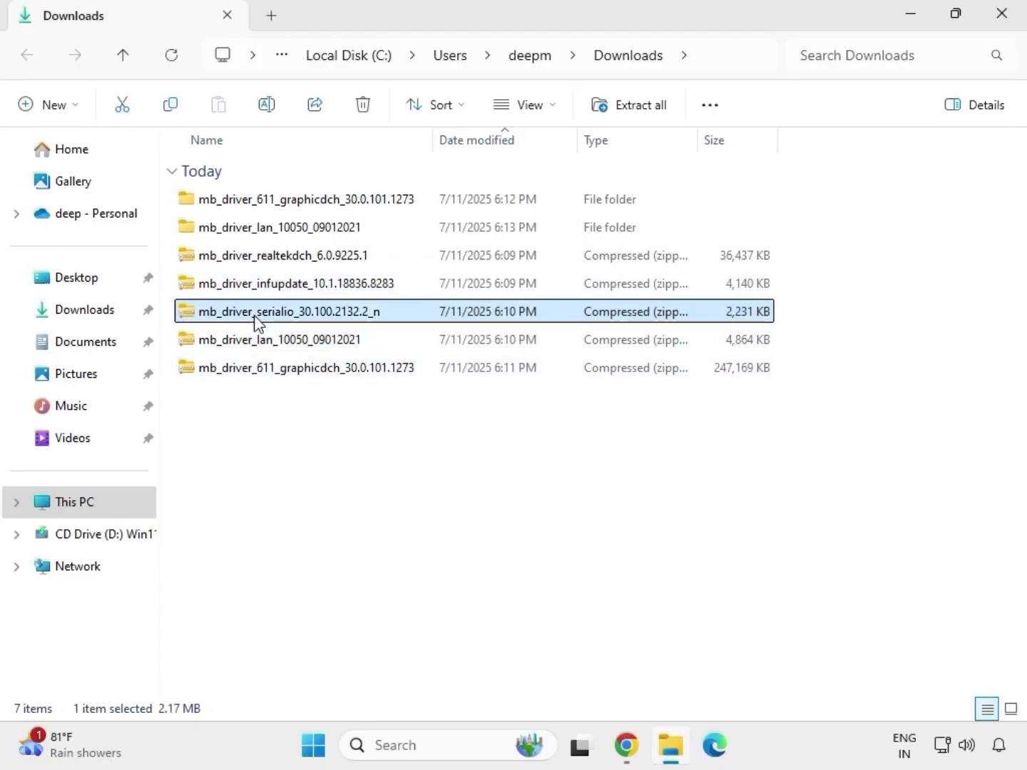
{"action": "right_click", "coordinate": [258, 323]}
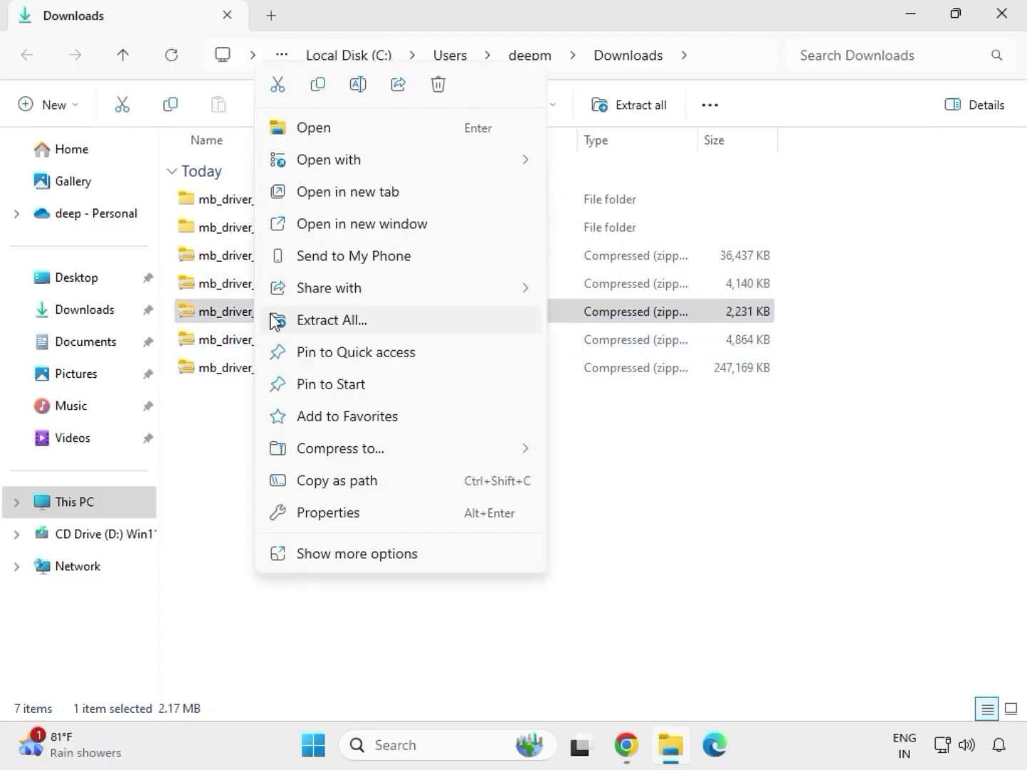
{"action": "left_click", "coordinate": [314, 322]}
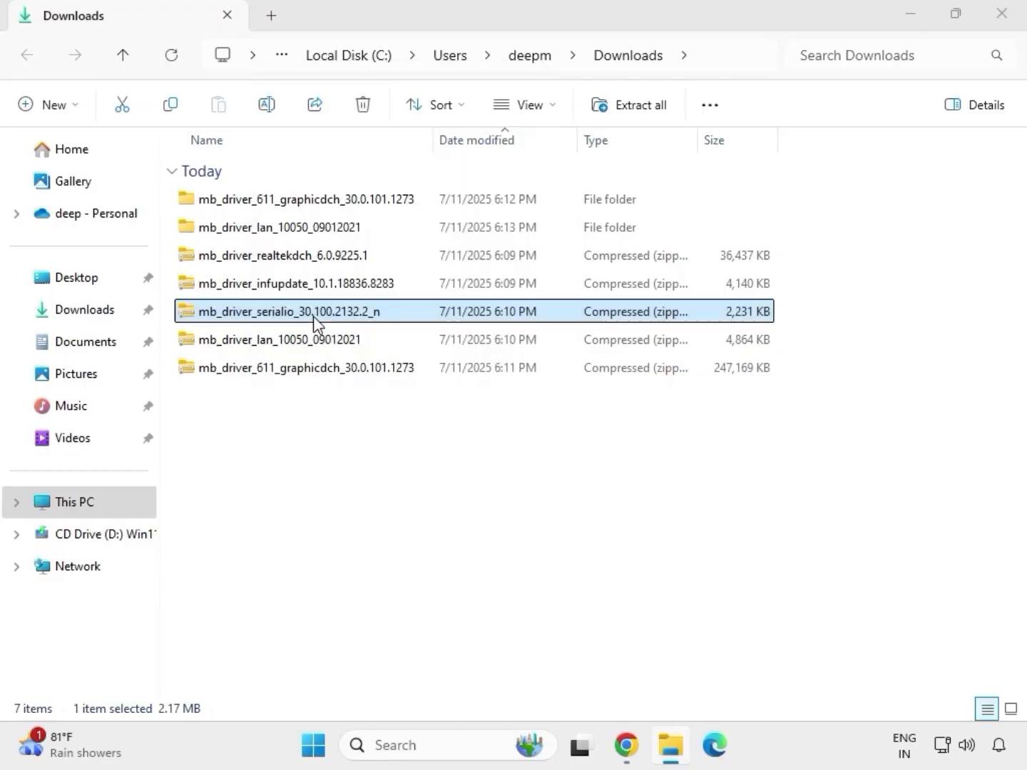
{"action": "left_click", "coordinate": [685, 562]}
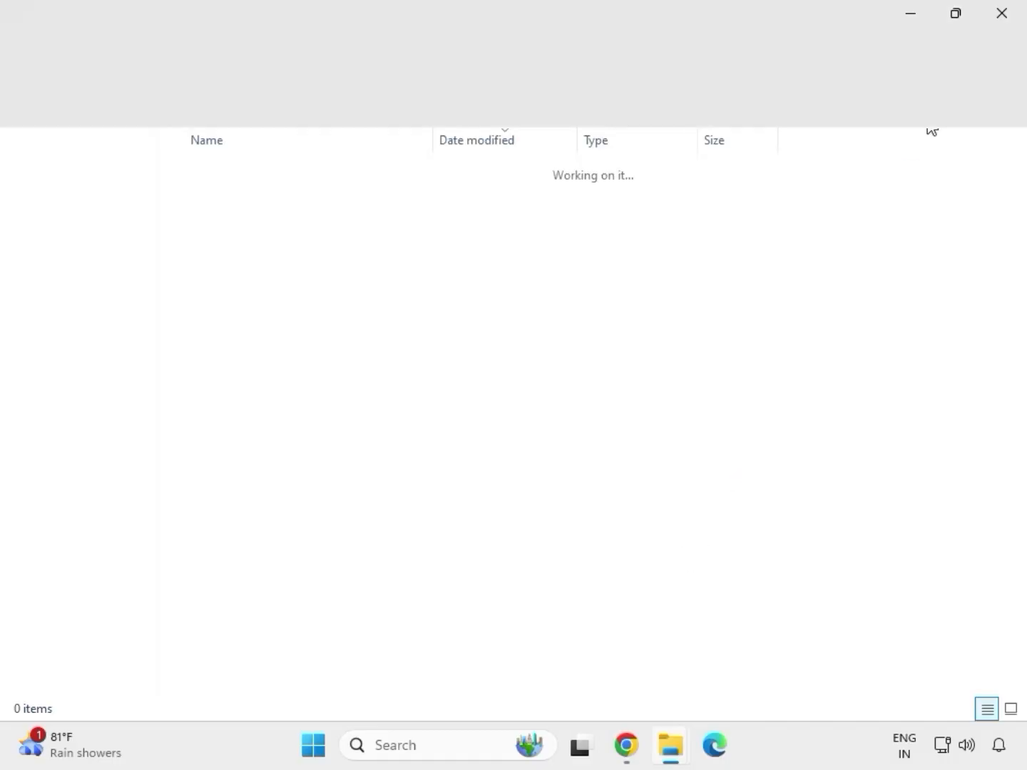
{"action": "left_click", "coordinate": [1002, 16]}
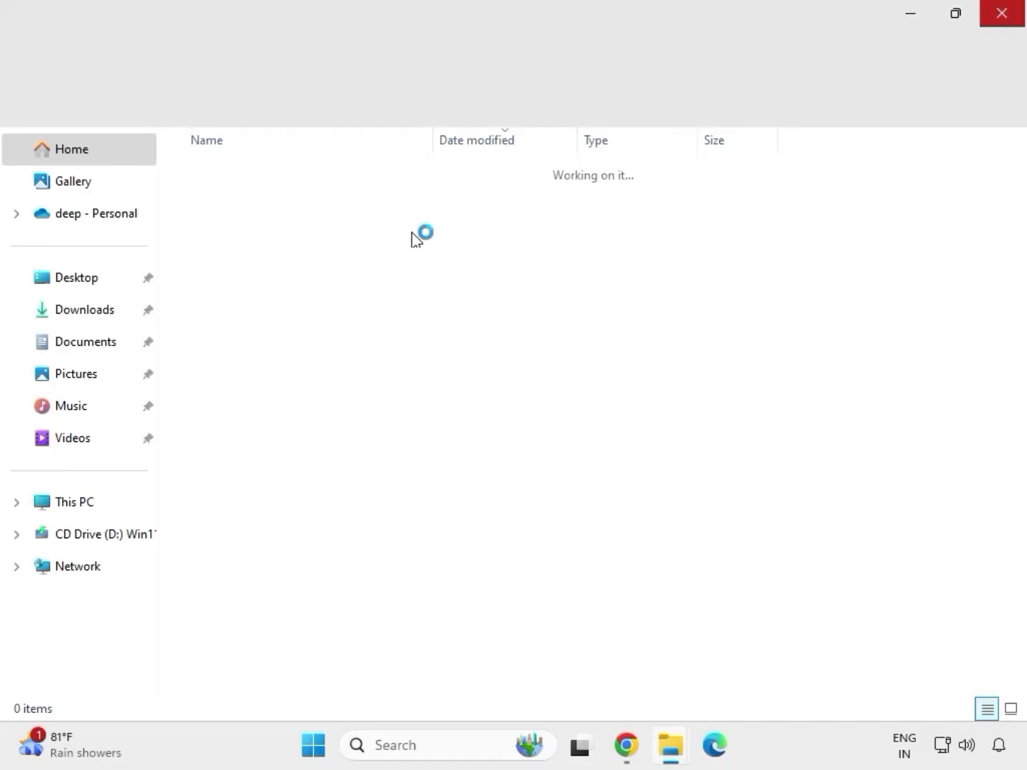
Extract the mb_driver_infupdate_10.1.18836.8283 archive to its default folder in Downloads and close the extracted folder's window.
{"action": "left_click", "coordinate": [266, 284]}
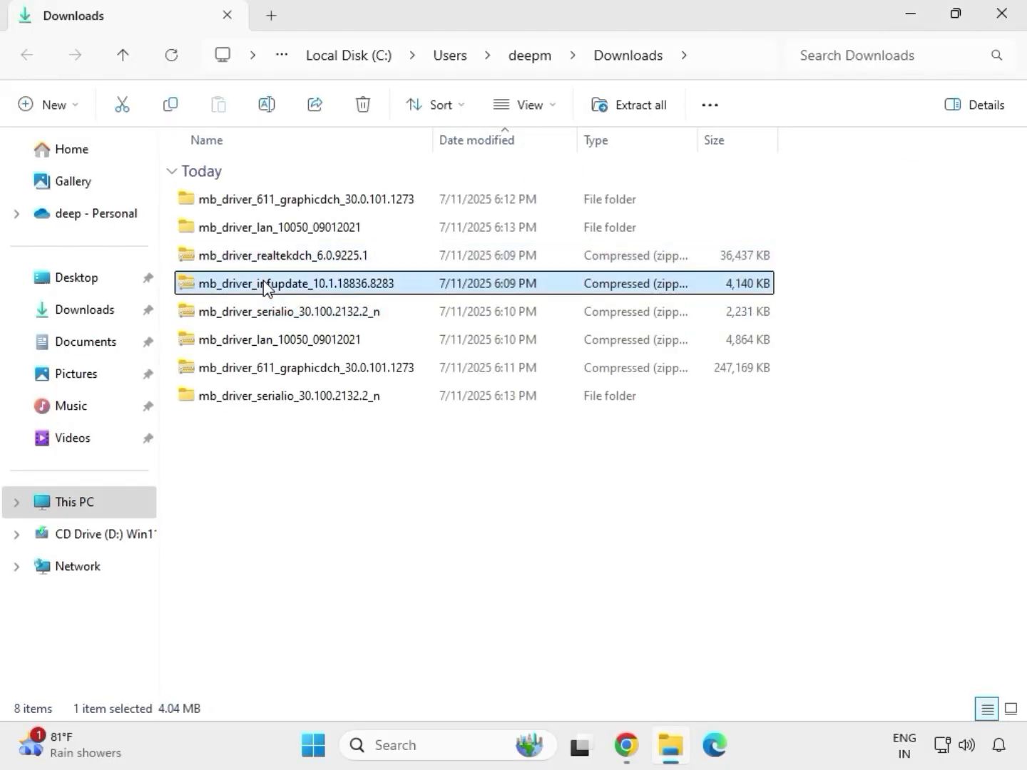
{"action": "right_click", "coordinate": [266, 287]}
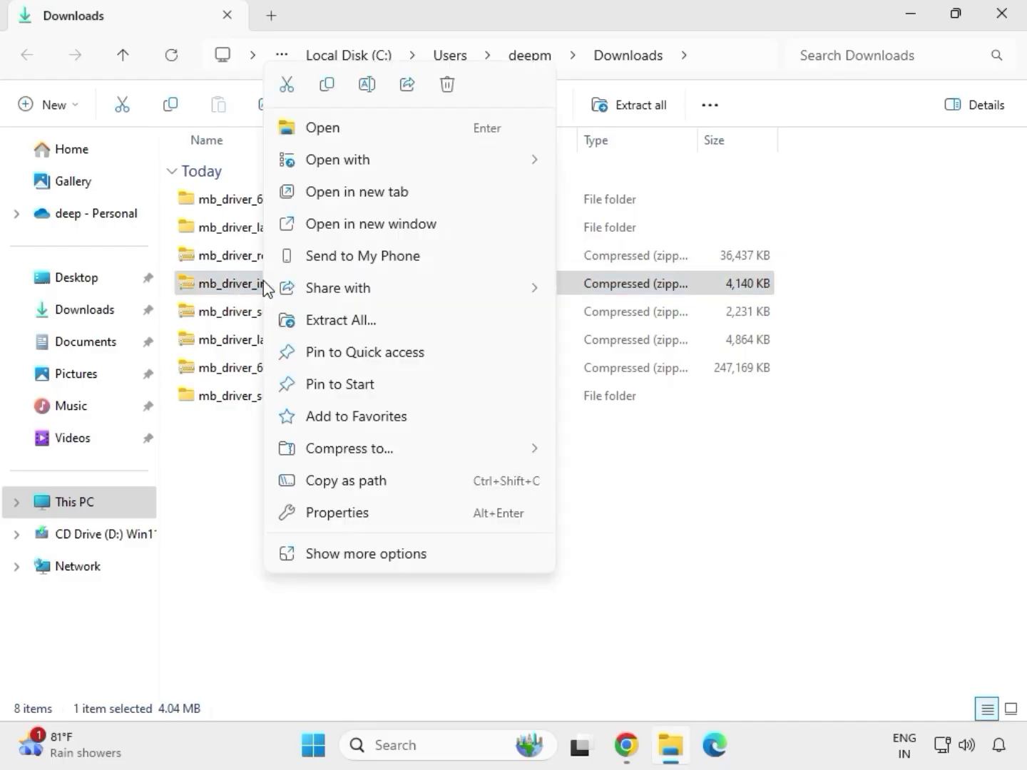
{"action": "left_click", "coordinate": [360, 321]}
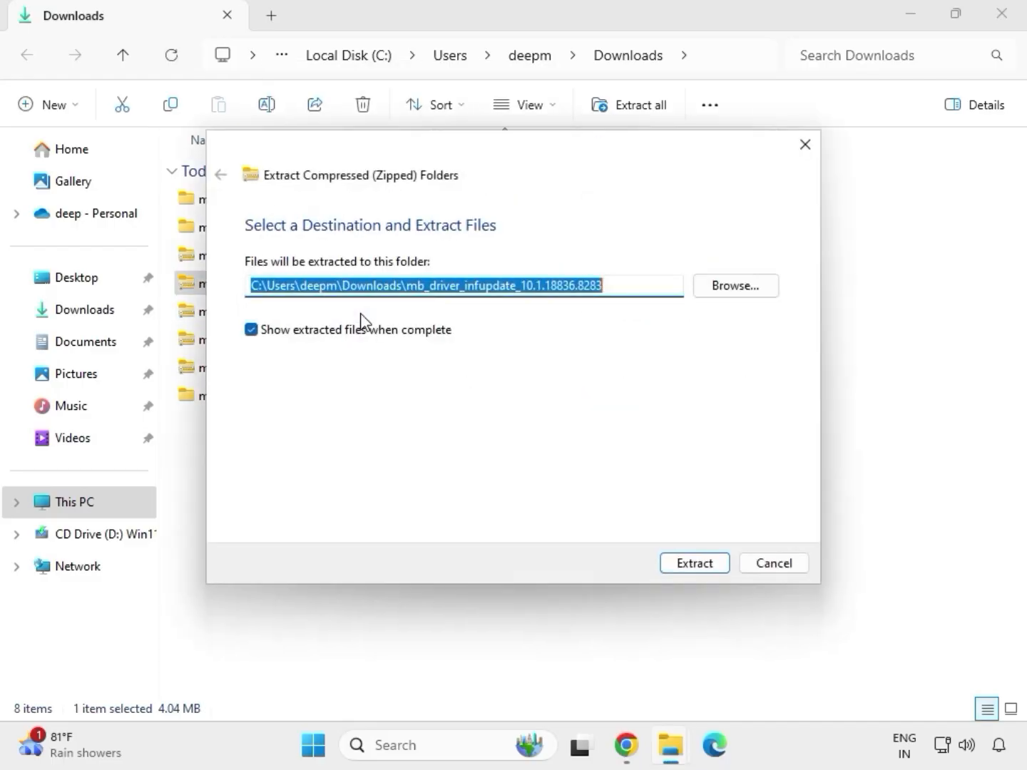
{"action": "left_click", "coordinate": [676, 565]}
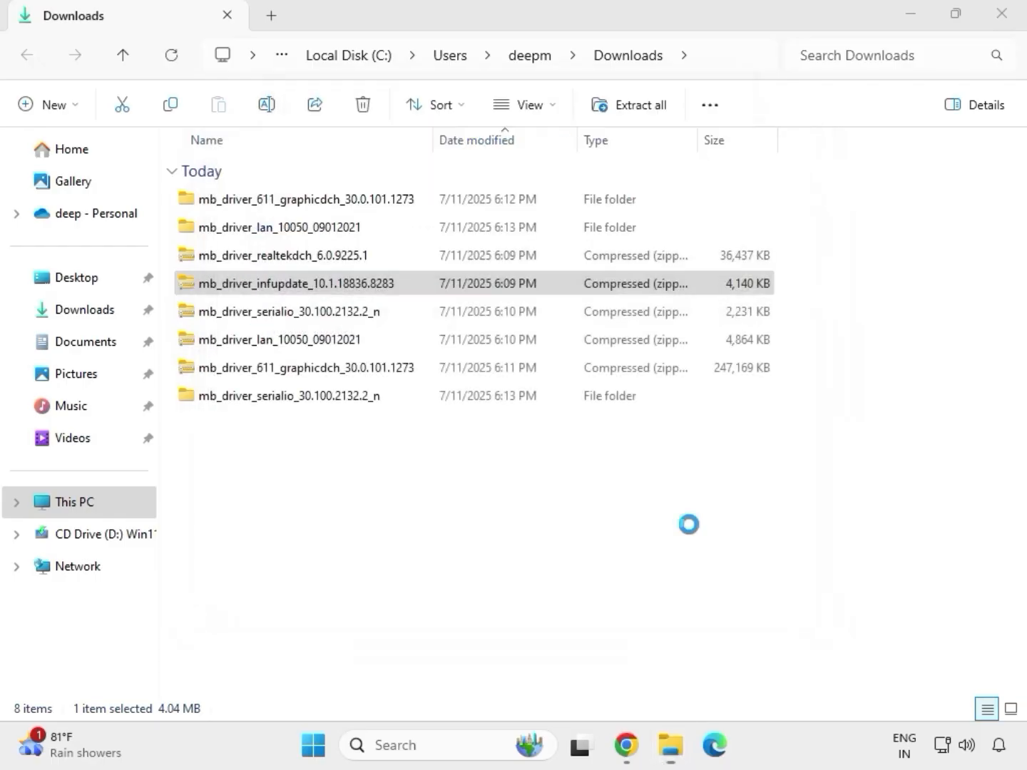
{"action": "left_click", "coordinate": [1002, 14]}
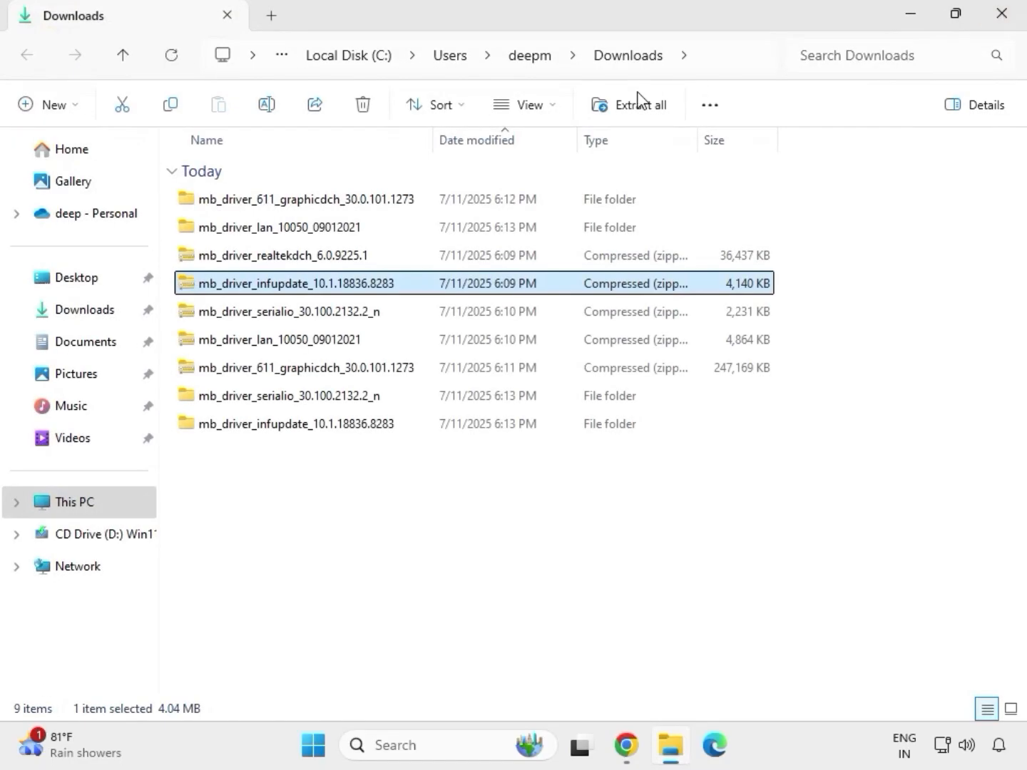
Extract the mb_driver_realtekdch_6.0.9225.1 archive to its default folder in Downloads and close the extracted folder's window.
{"action": "left_click", "coordinate": [276, 259]}
{"action": "right_click", "coordinate": [275, 257]}
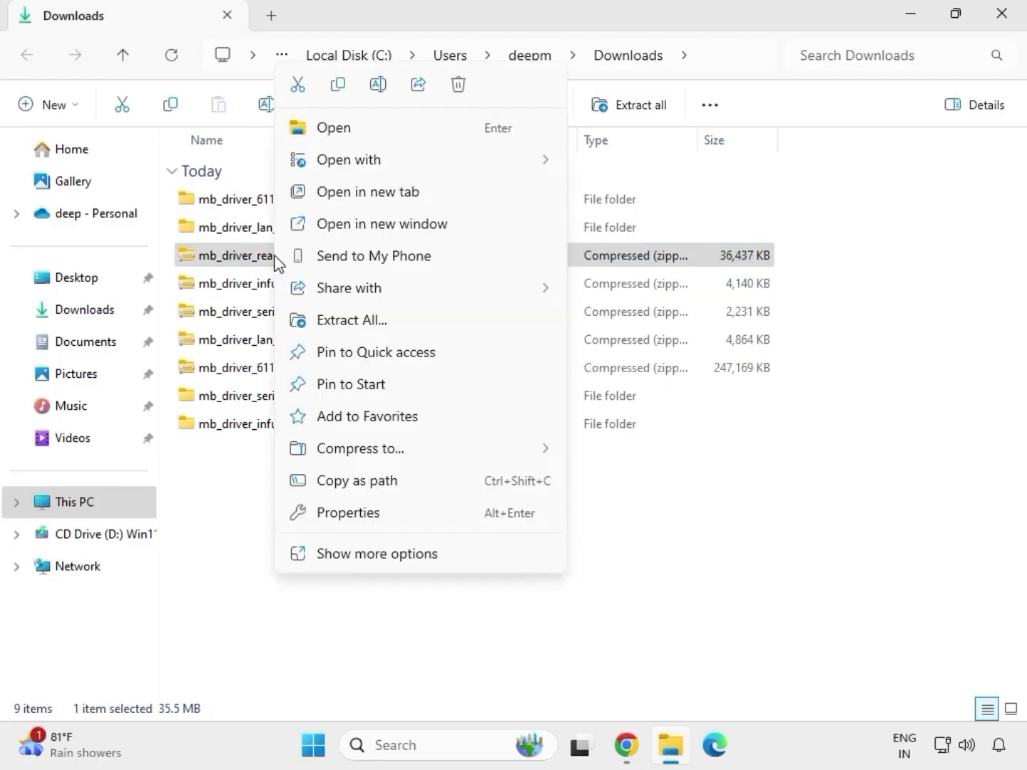
{"action": "left_click", "coordinate": [338, 324]}
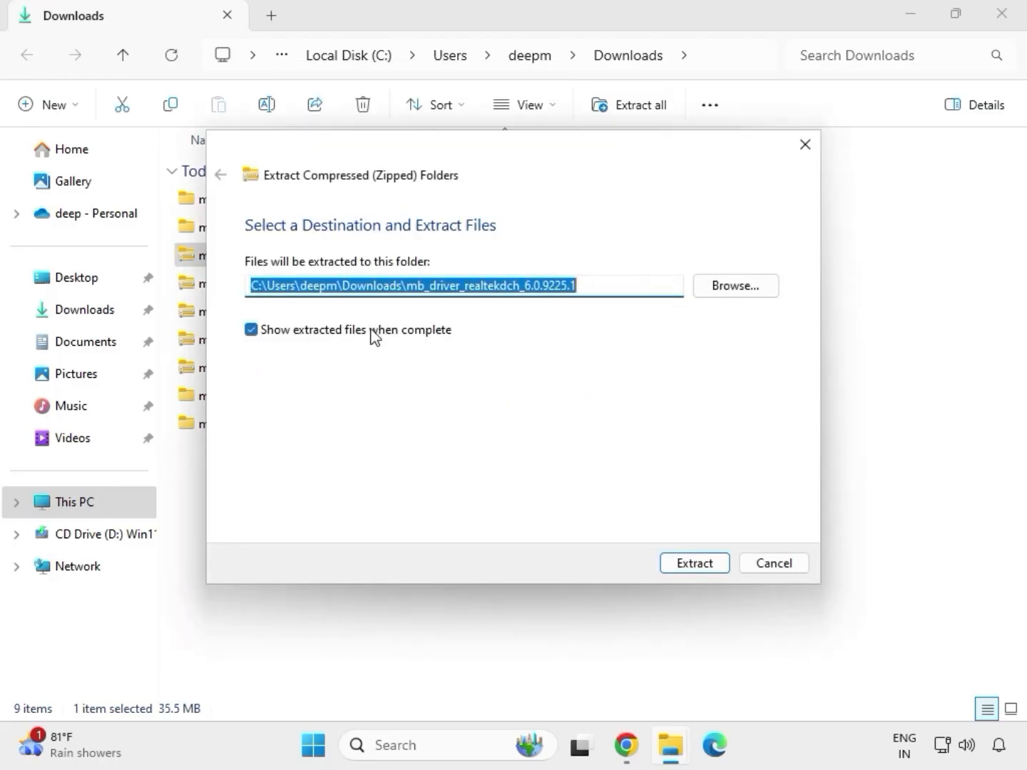
{"action": "left_click", "coordinate": [669, 564]}
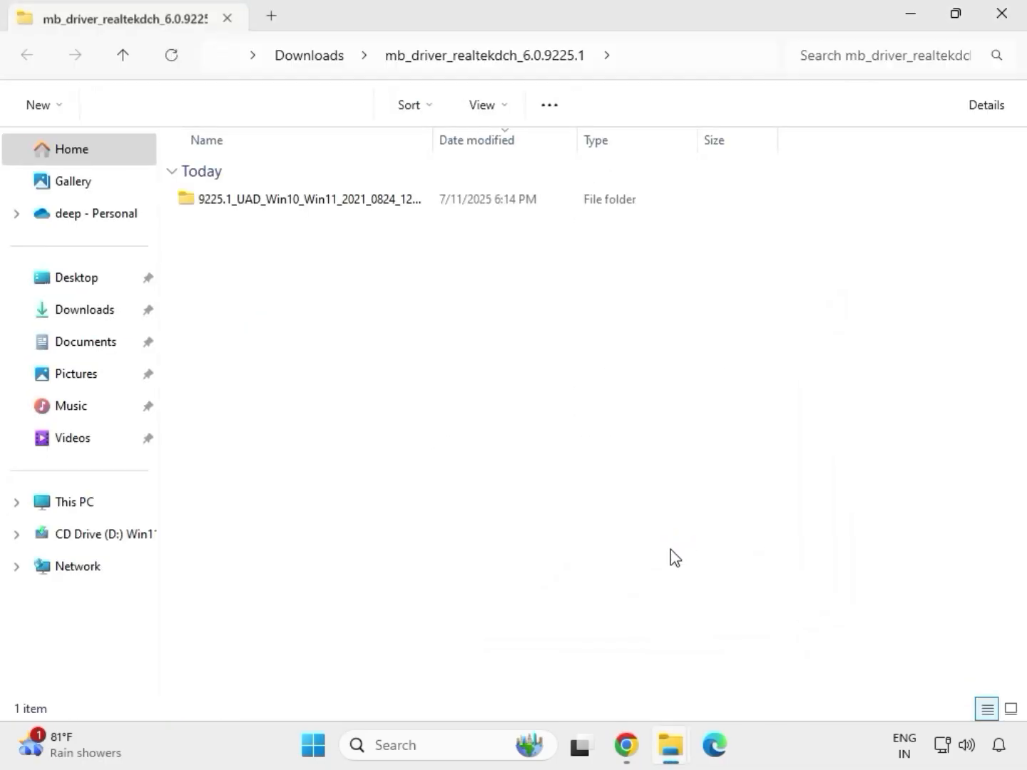
{"action": "left_click", "coordinate": [1003, 25]}
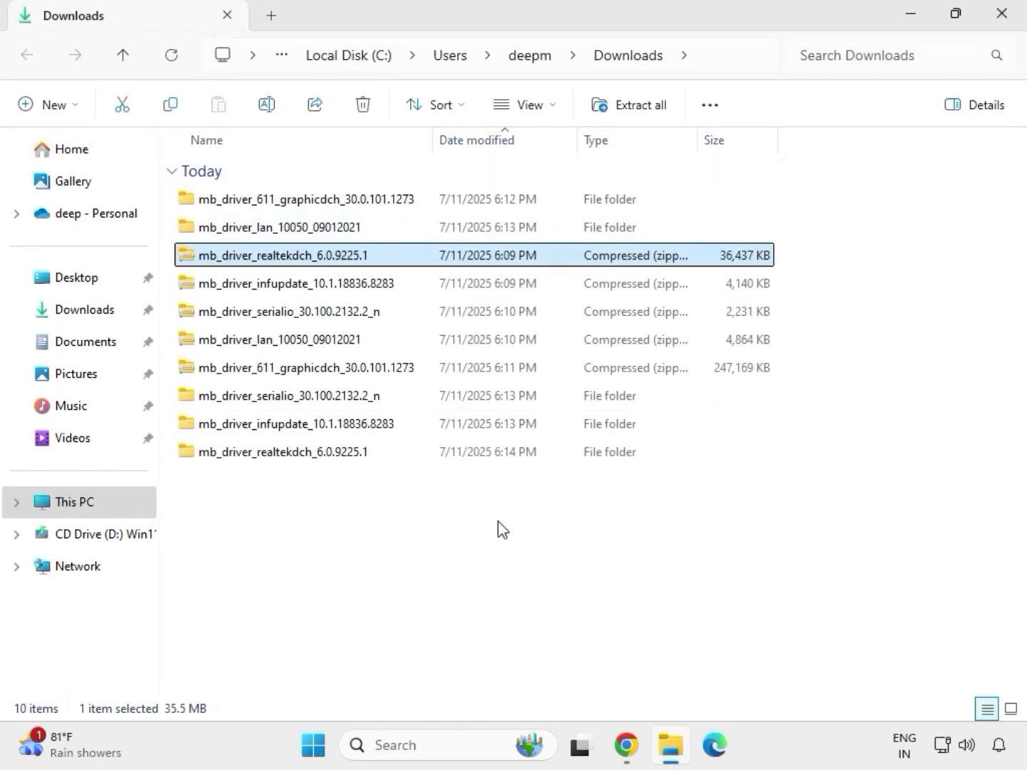
Refresh the Downloads folder listing and select the five extracted driver folders.
{"action": "left_click", "coordinate": [484, 568]}
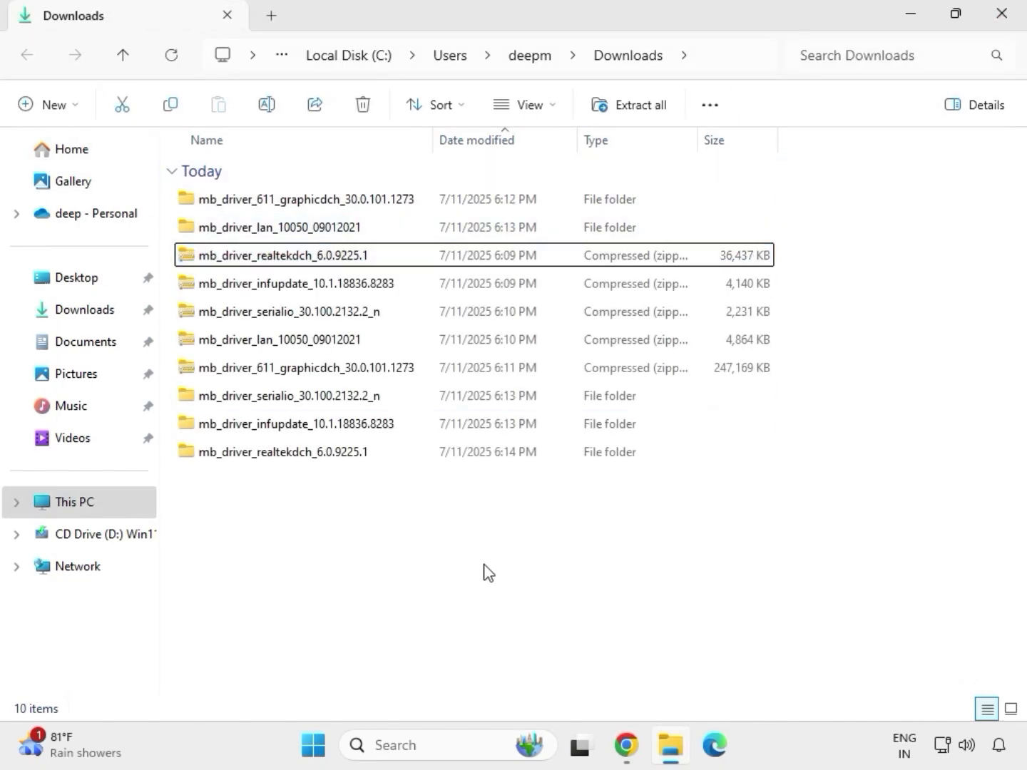
{"action": "right_click", "coordinate": [430, 531]}
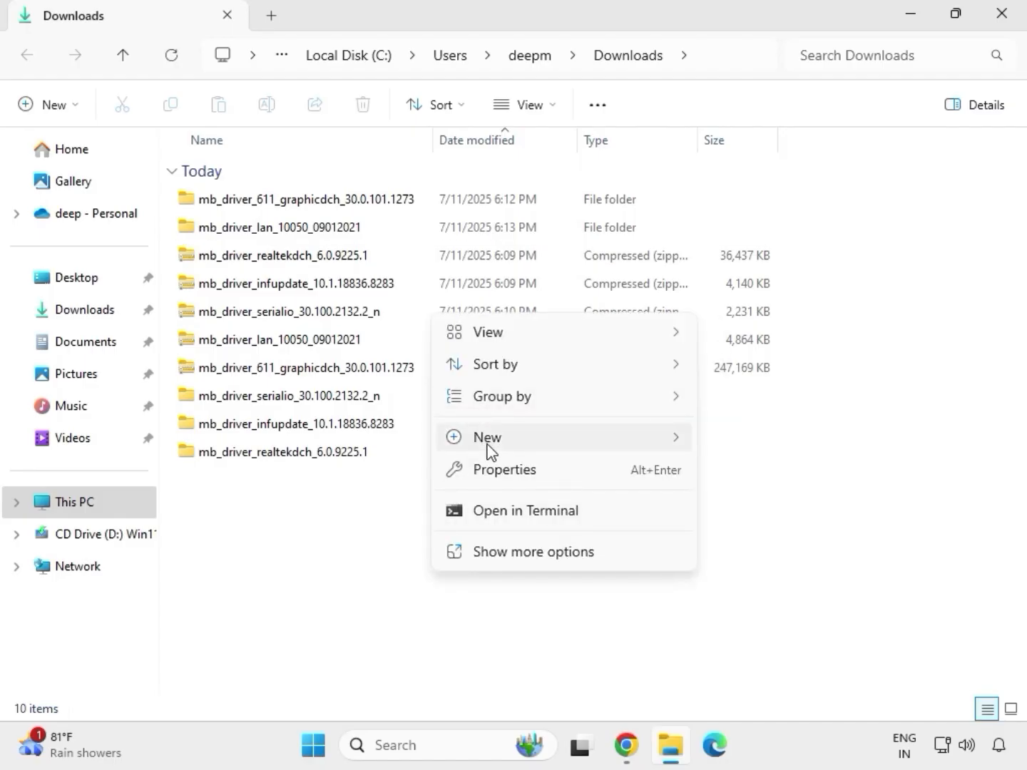
{"action": "key", "text": "Escape"}
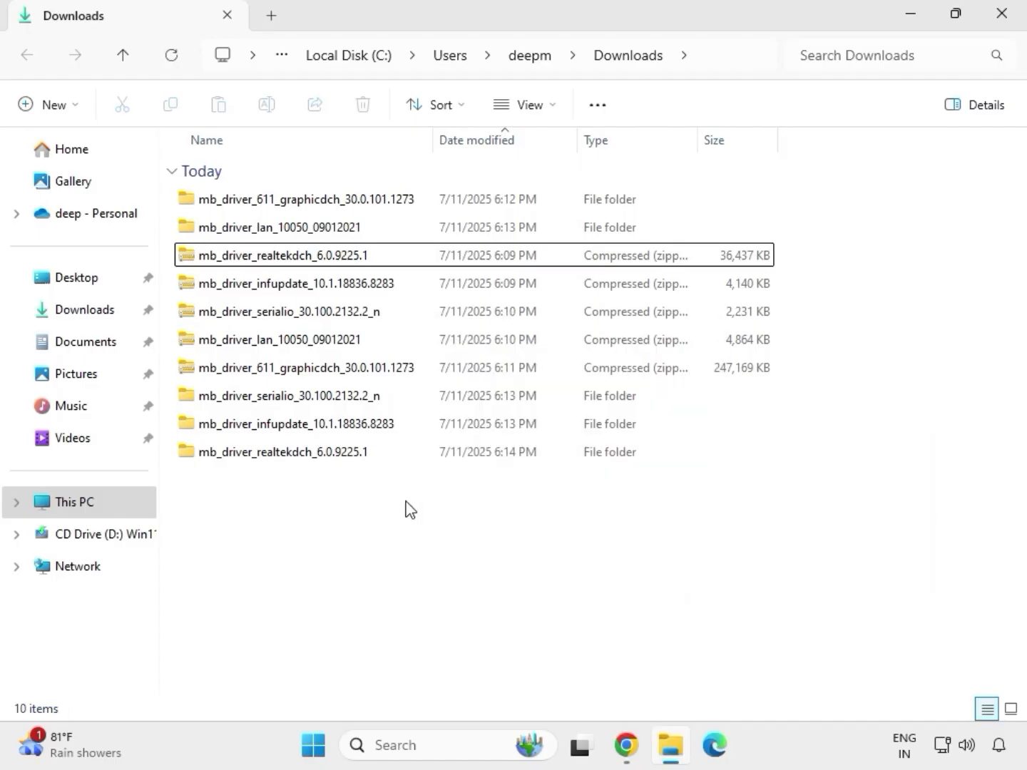
{"action": "right_click", "coordinate": [407, 508]}
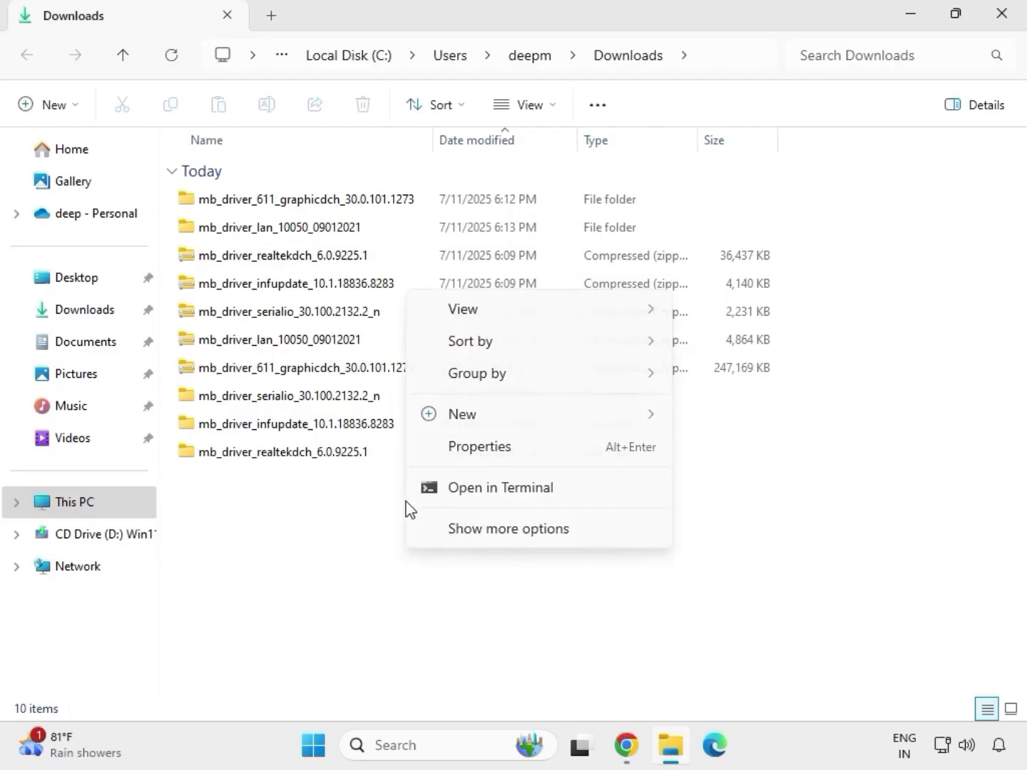
{"action": "left_click", "coordinate": [465, 526]}
{"action": "left_click", "coordinate": [474, 318]}
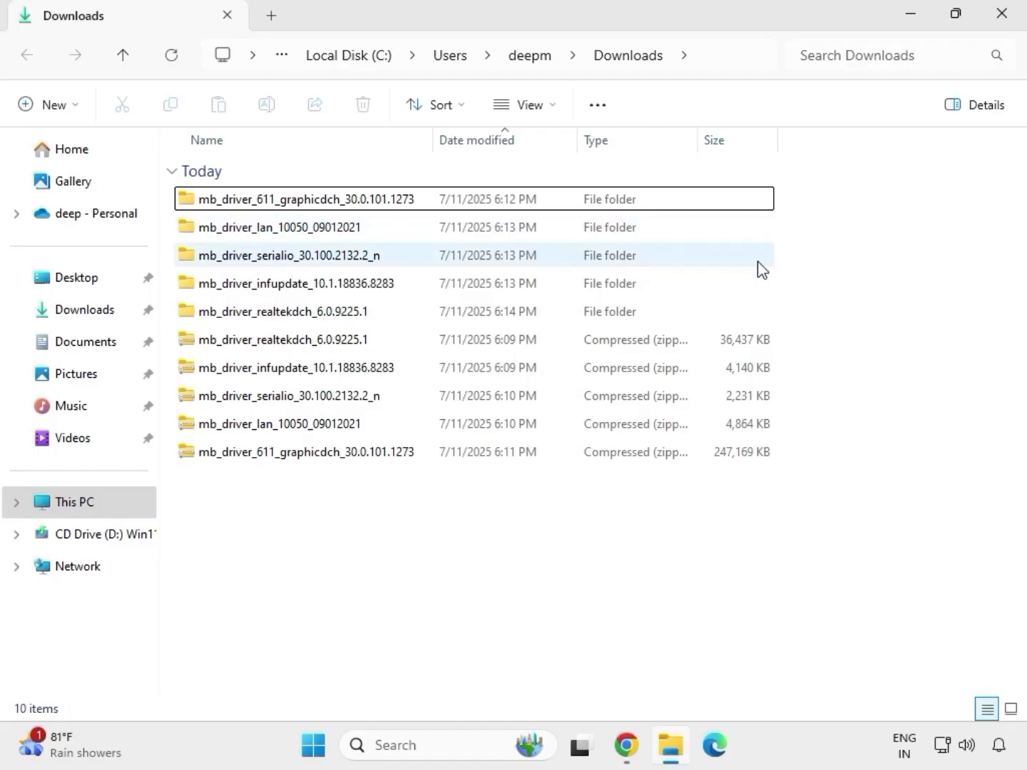
{"action": "left_click_drag", "start_coordinate": [789, 322], "coordinate": [509, 207]}
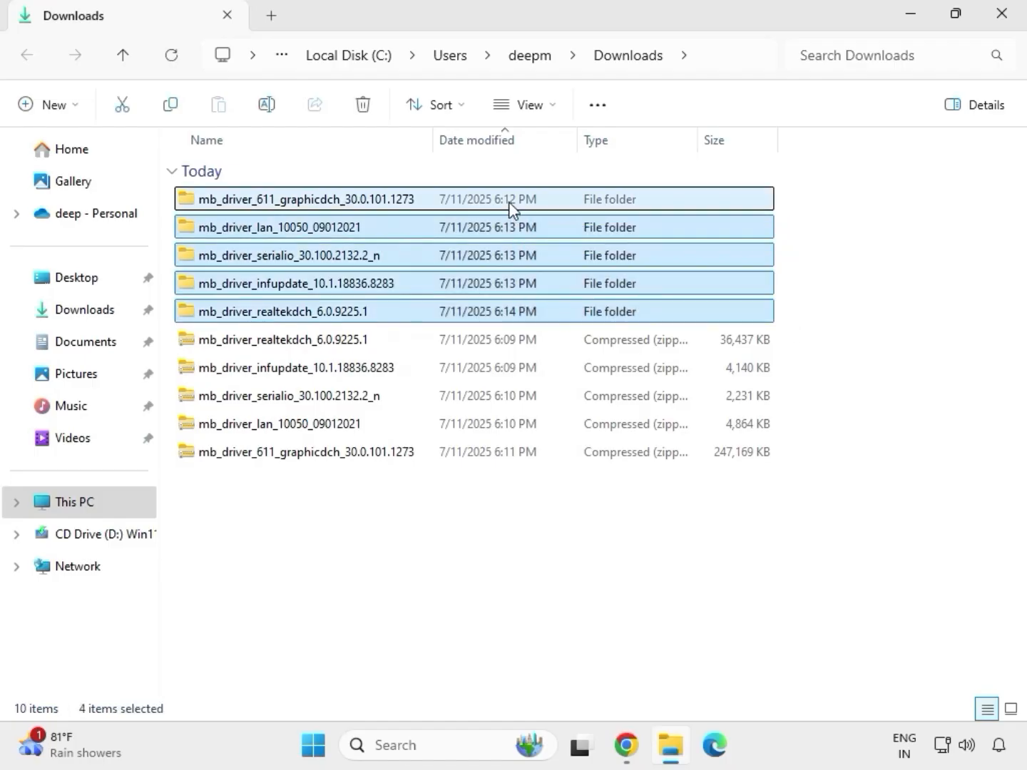
Run the mb_driver_611_graphicdch_30.0.101.1273 application from its extracted folder, allow it to make changes to the device, and close the folder window.
{"action": "left_click", "coordinate": [302, 203]}
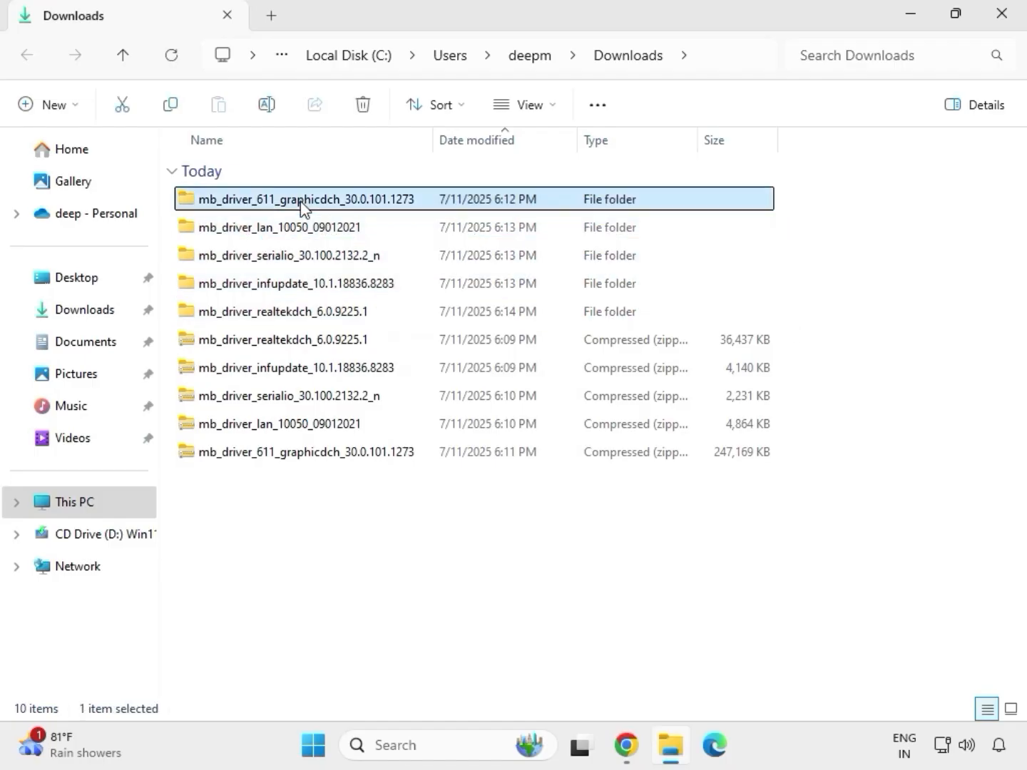
{"action": "double_click", "coordinate": [326, 205]}
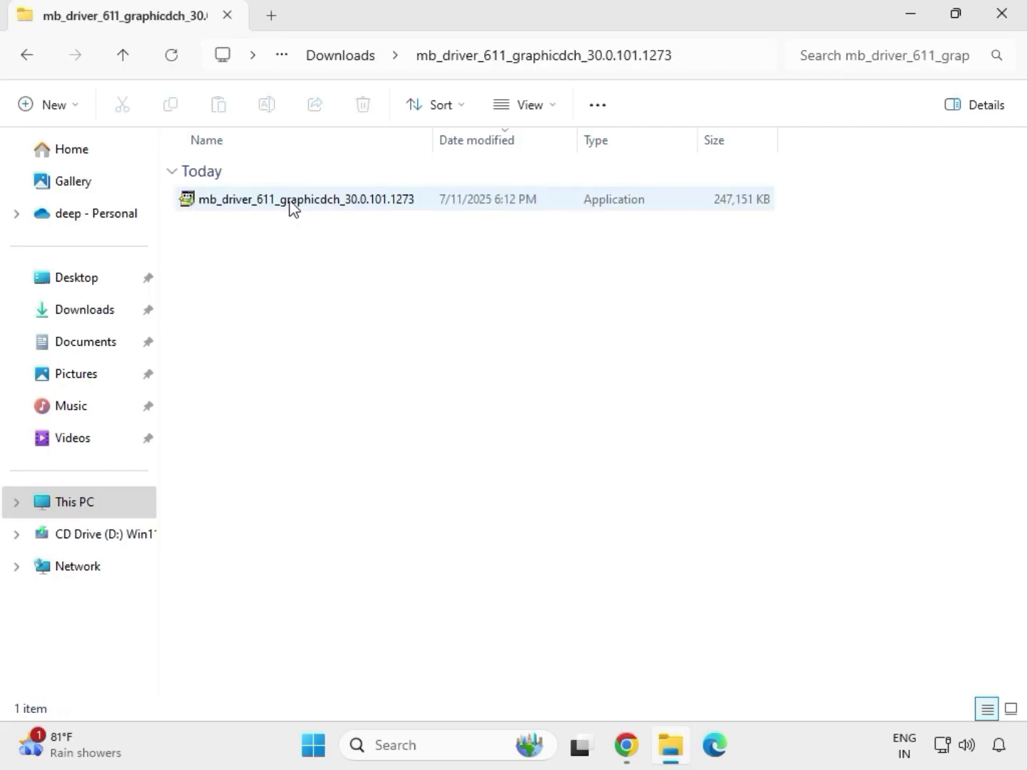
{"action": "left_click", "coordinate": [287, 208]}
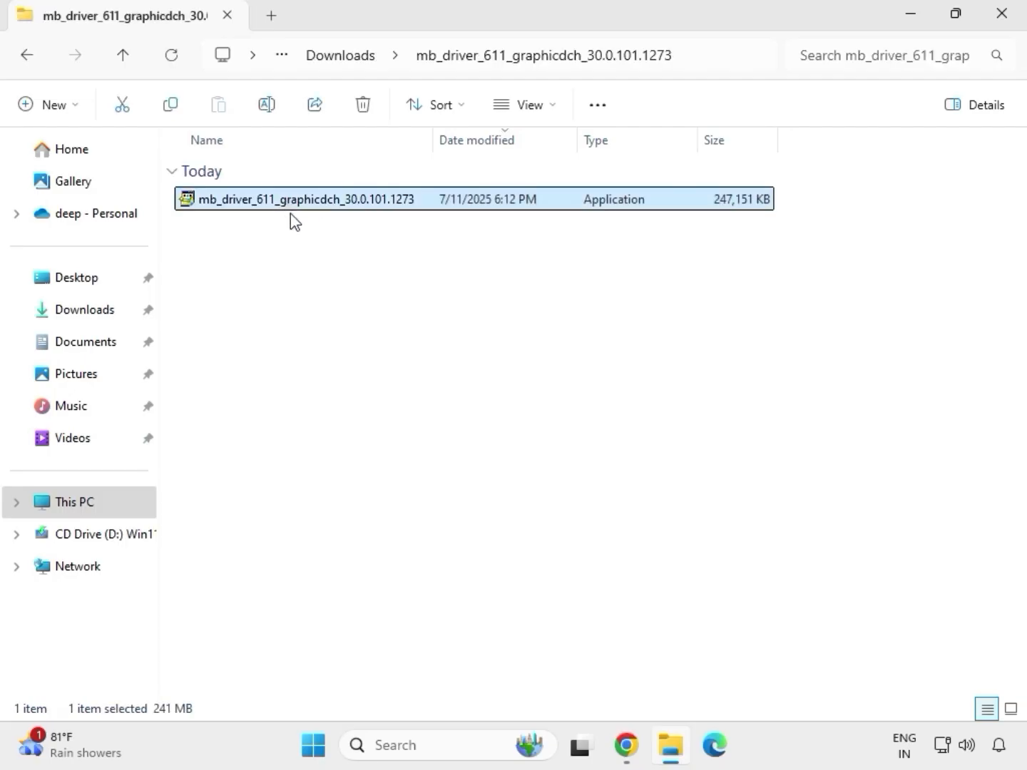
{"action": "right_click", "coordinate": [286, 203]}
{"action": "left_click", "coordinate": [375, 364]}
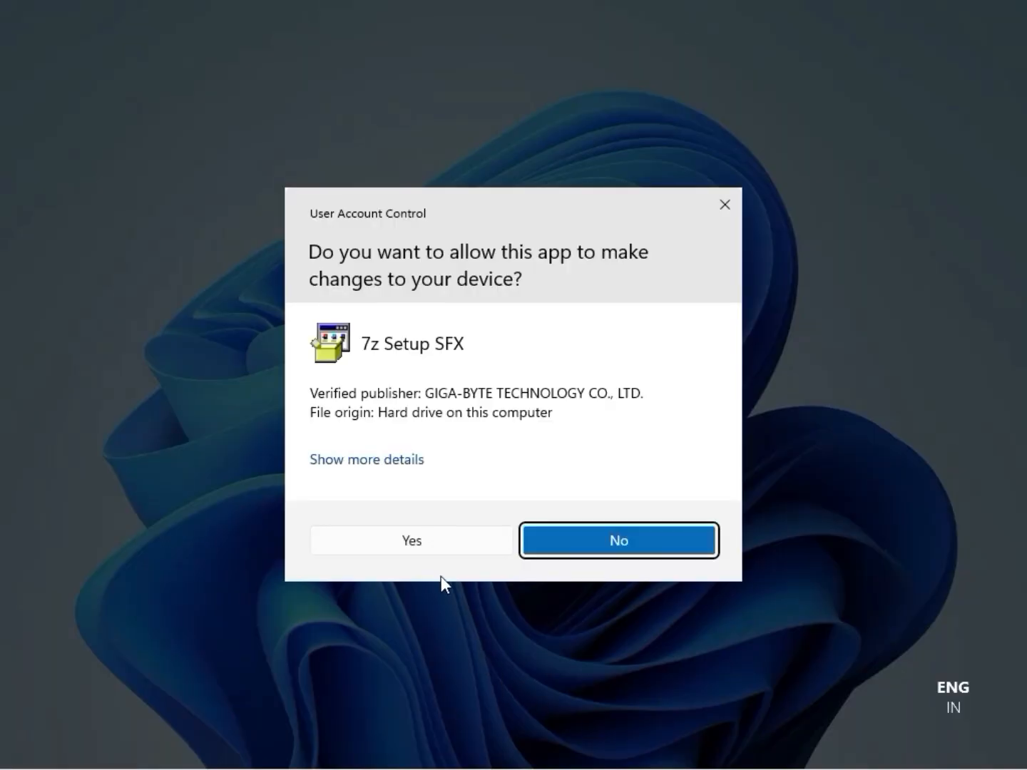
{"action": "left_click", "coordinate": [429, 540]}
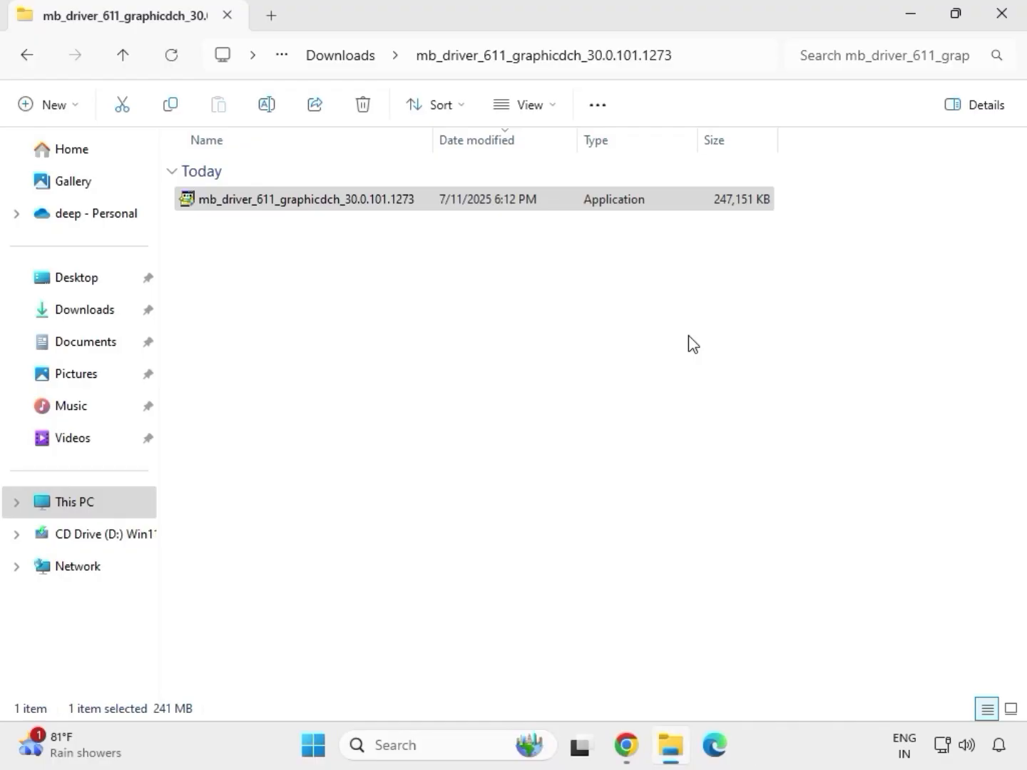
{"action": "left_click", "coordinate": [1012, 23]}
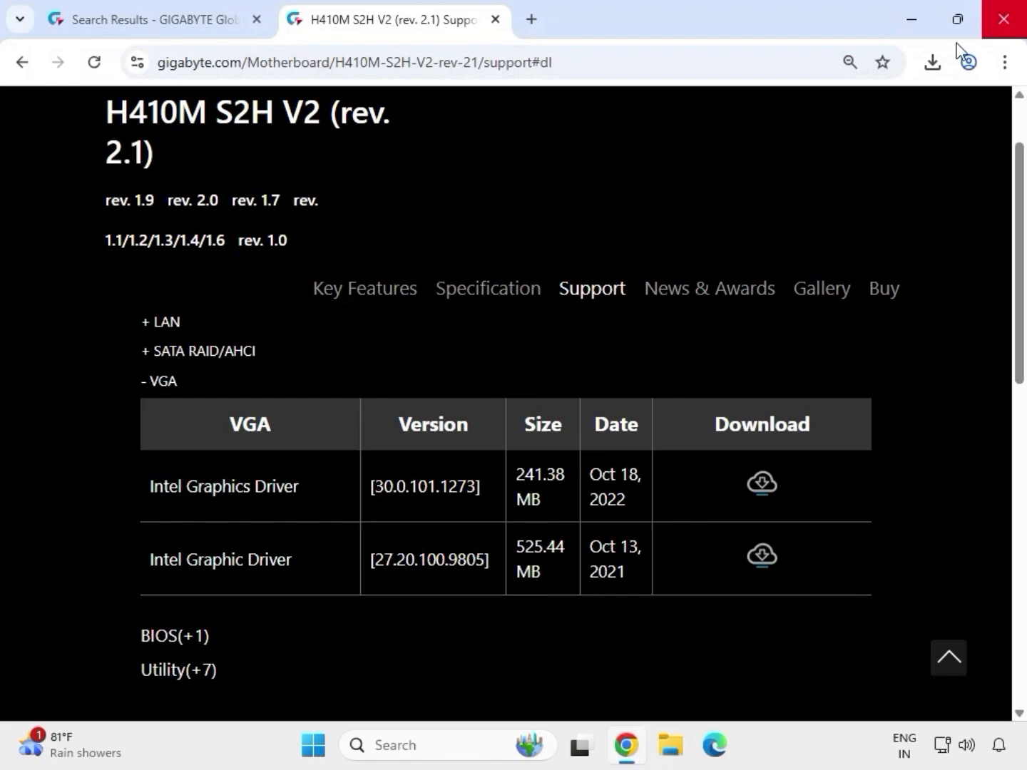
Reopen the Downloads folder in File Explorer and select the extracted mb_driver_lan_10050_09012021 folder.
{"action": "left_click", "coordinate": [673, 756]}
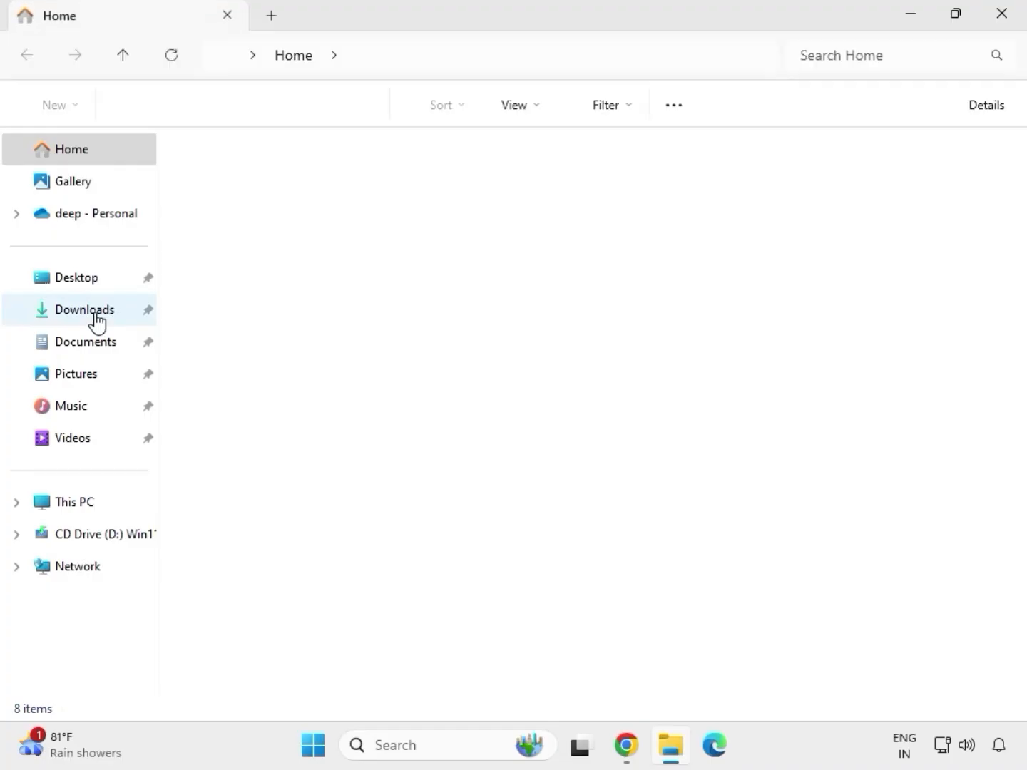
{"action": "left_click", "coordinate": [96, 310]}
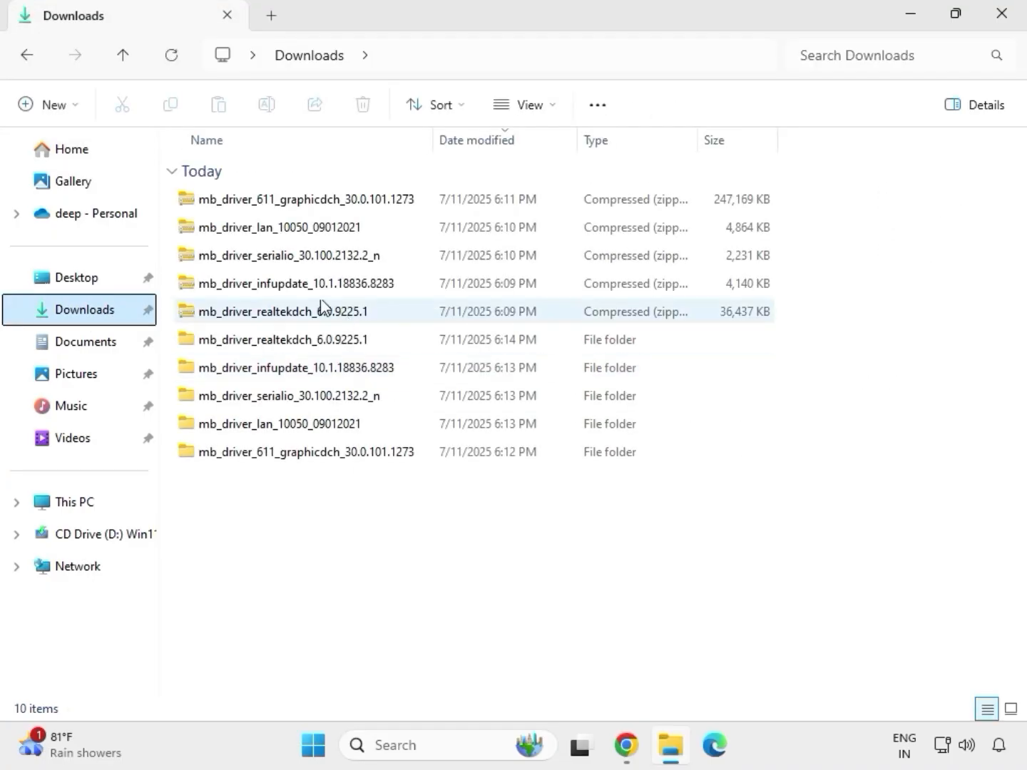
{"action": "left_click", "coordinate": [292, 344]}
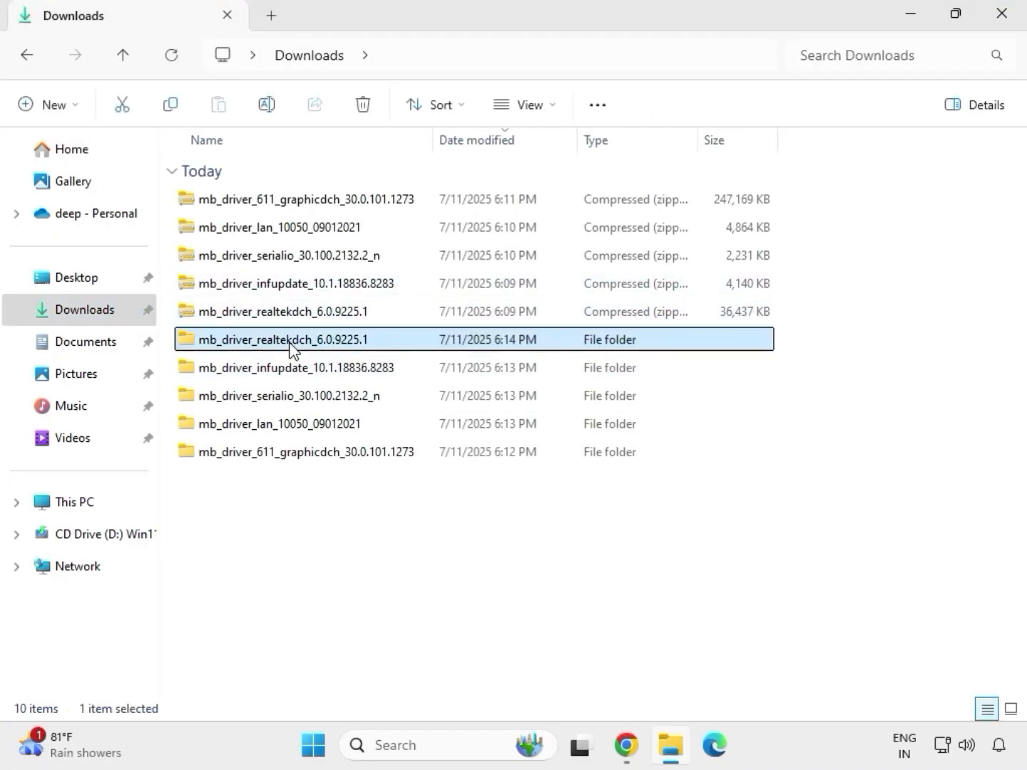
{"action": "left_click", "coordinate": [332, 454]}
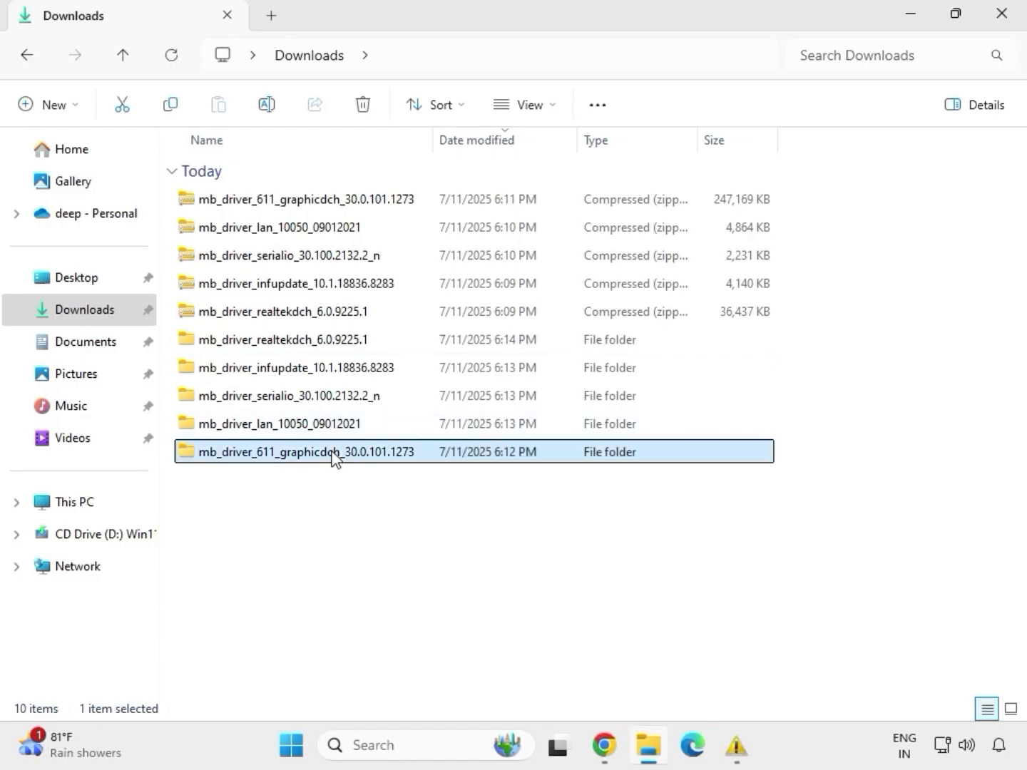
{"action": "left_click", "coordinate": [318, 425]}
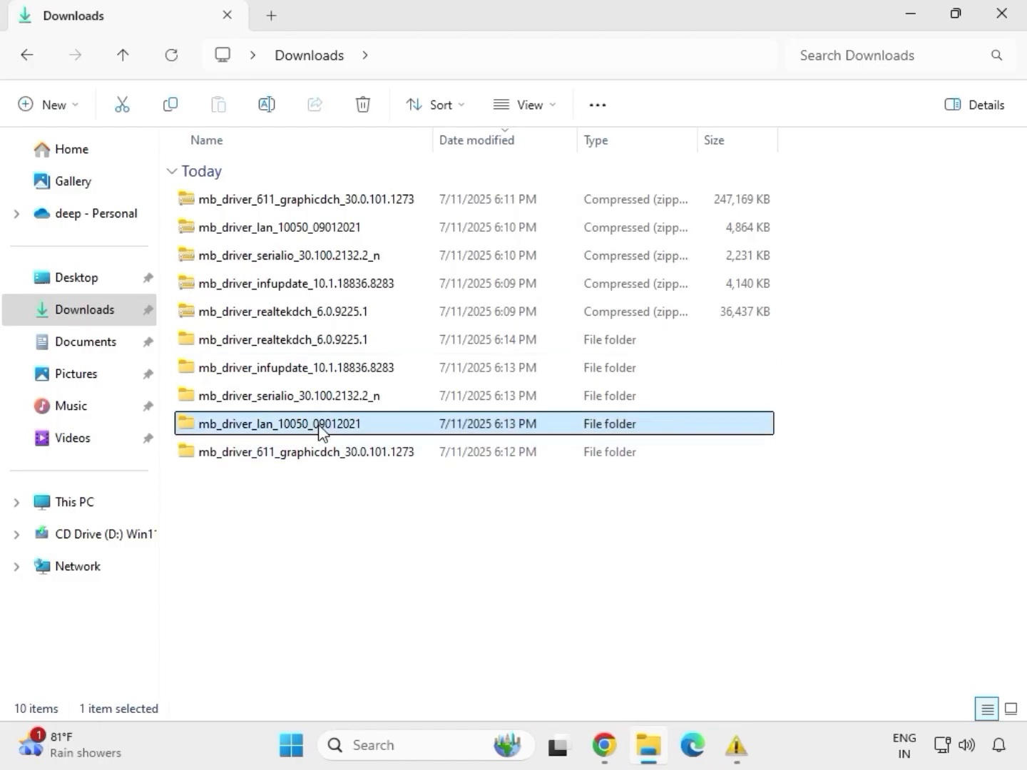
Run the Install_Win10_10050_09012021 application from the extracted mb_driver_lan_10050_09012021 folder and allow it to make changes to the device.
{"action": "mouse_move", "coordinate": [736, 745]}
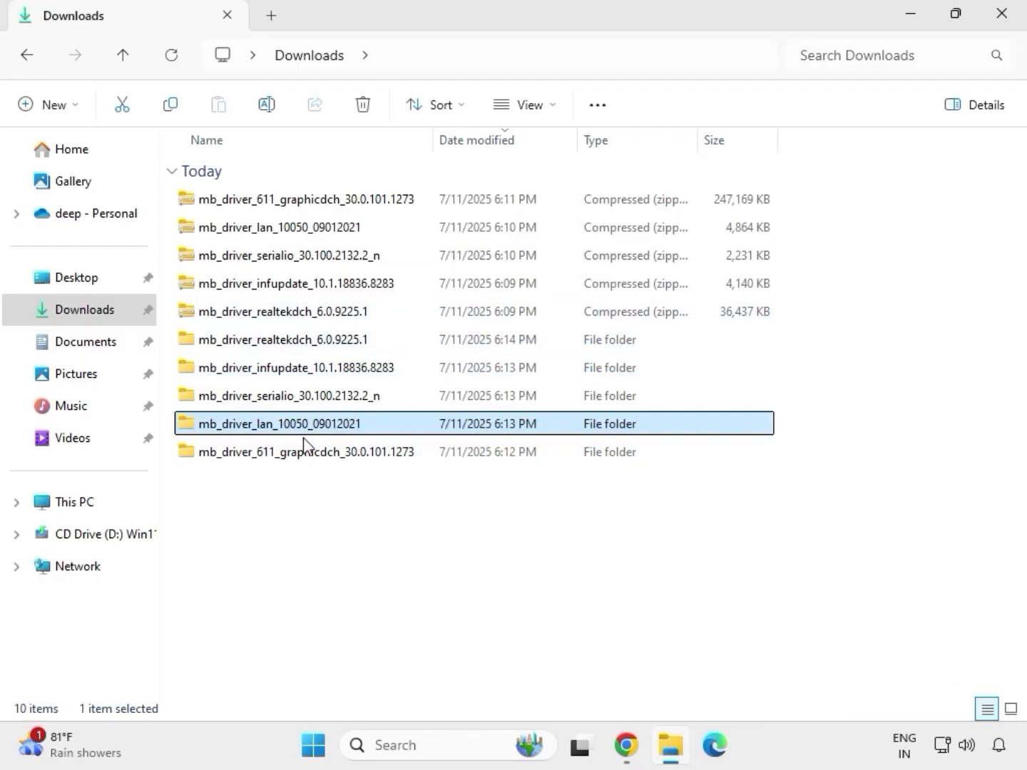
{"action": "double_click", "coordinate": [321, 429]}
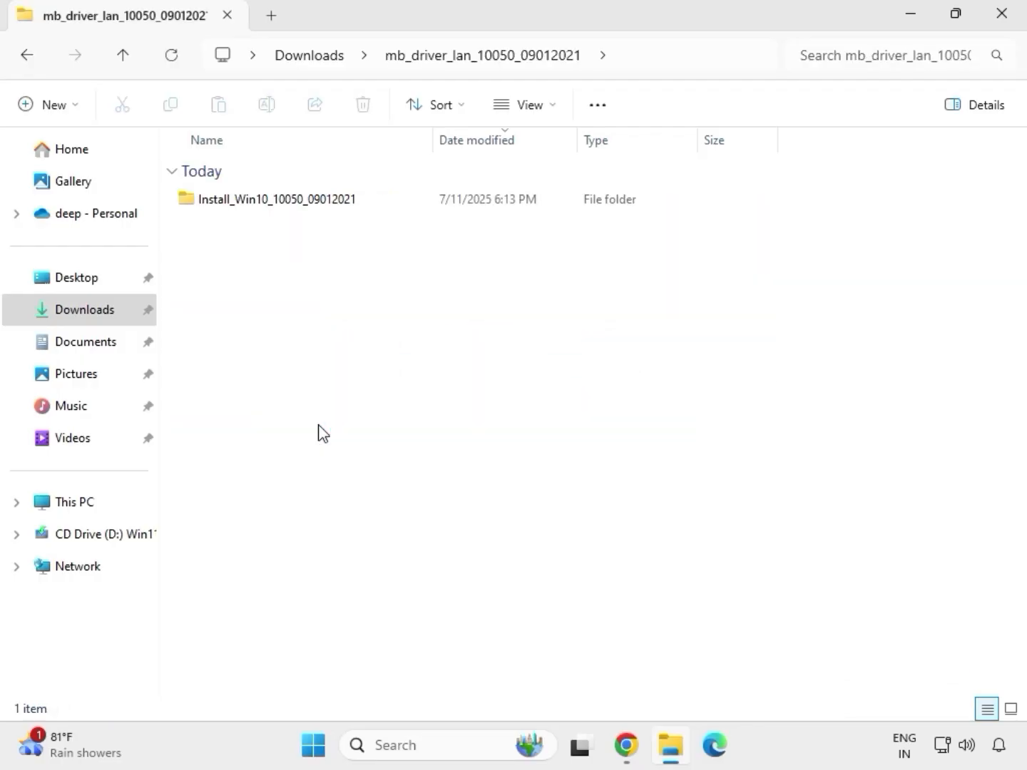
{"action": "double_click", "coordinate": [256, 205]}
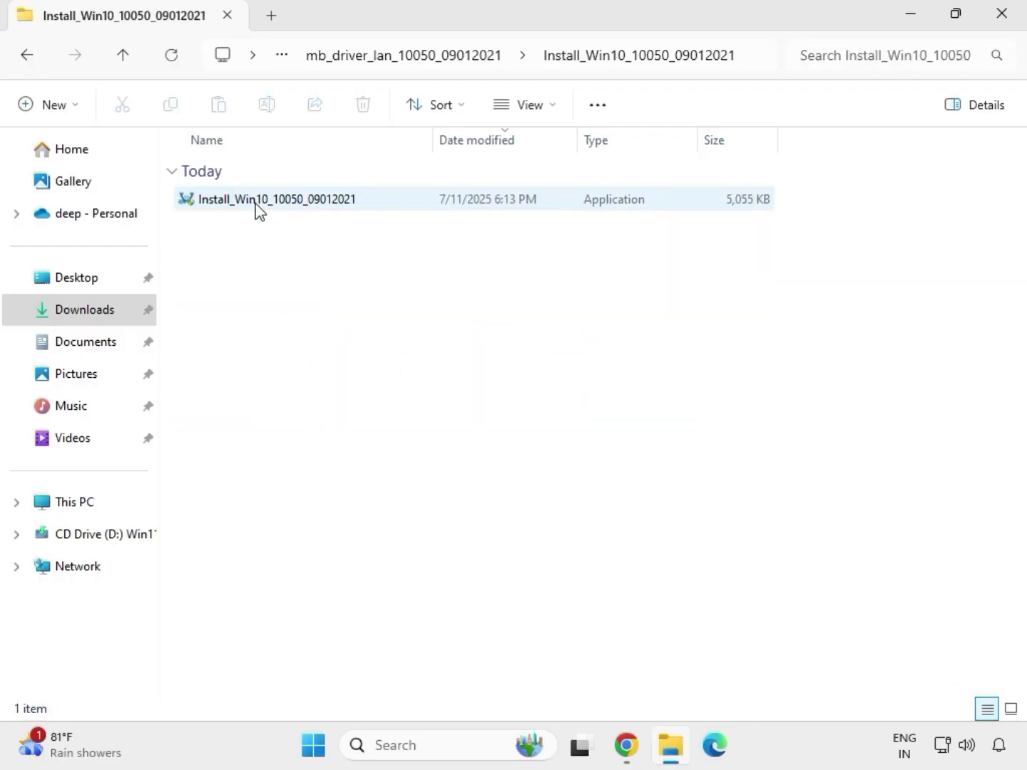
{"action": "double_click", "coordinate": [256, 204]}
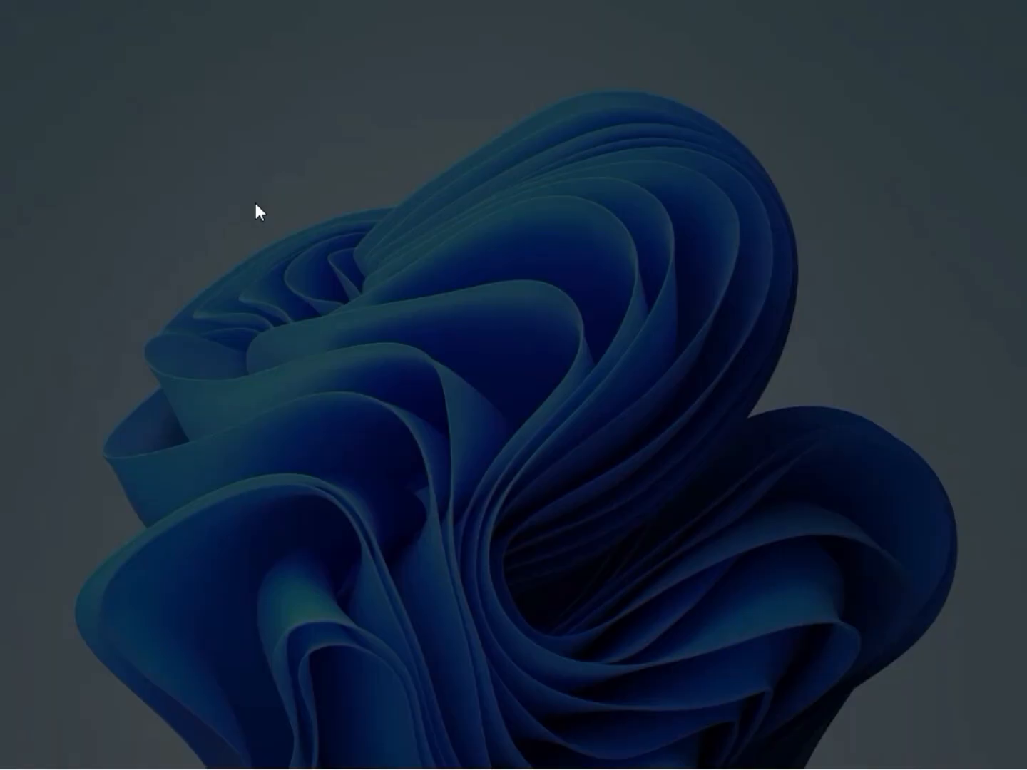
{"action": "left_click", "coordinate": [399, 543]}
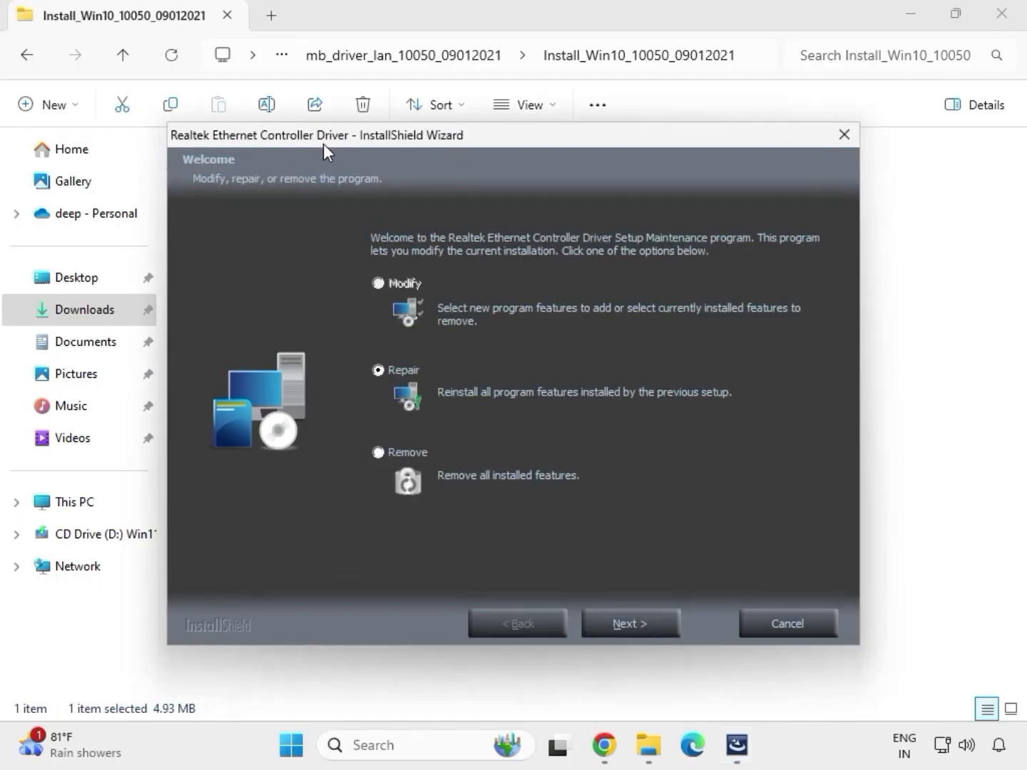
Repair the Realtek Ethernet Controller Driver installation, acknowledge the prompt, finish the wizard and return to the Downloads folder.
{"action": "left_click", "coordinate": [653, 622]}
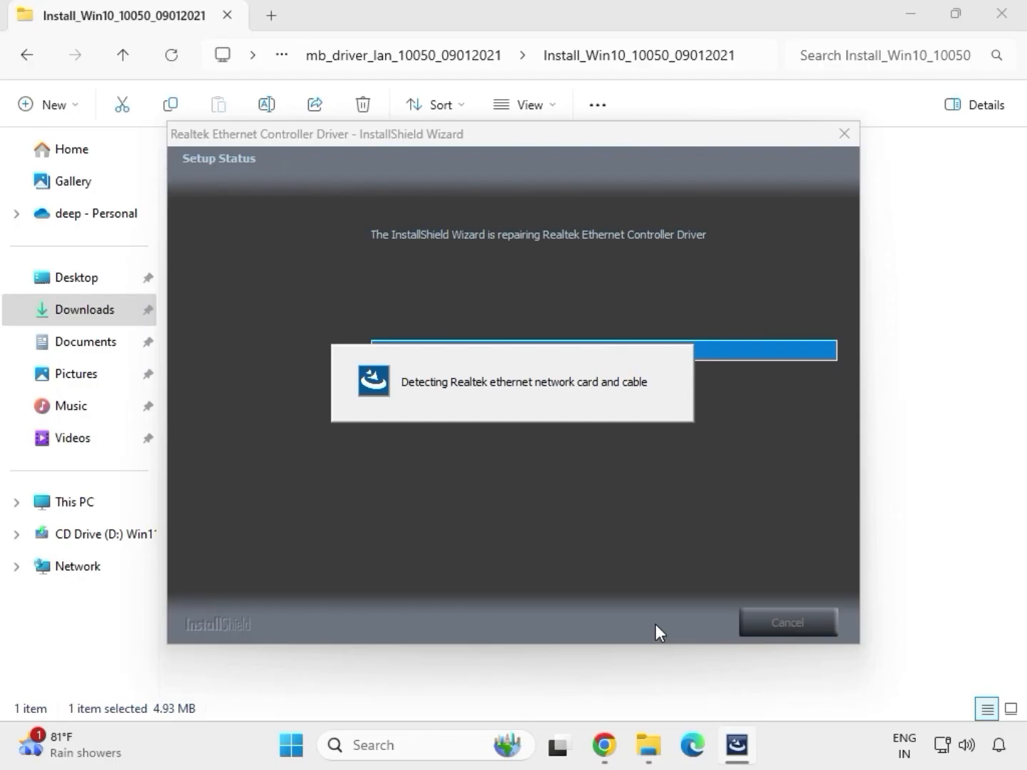
{"action": "left_click", "coordinate": [625, 434]}
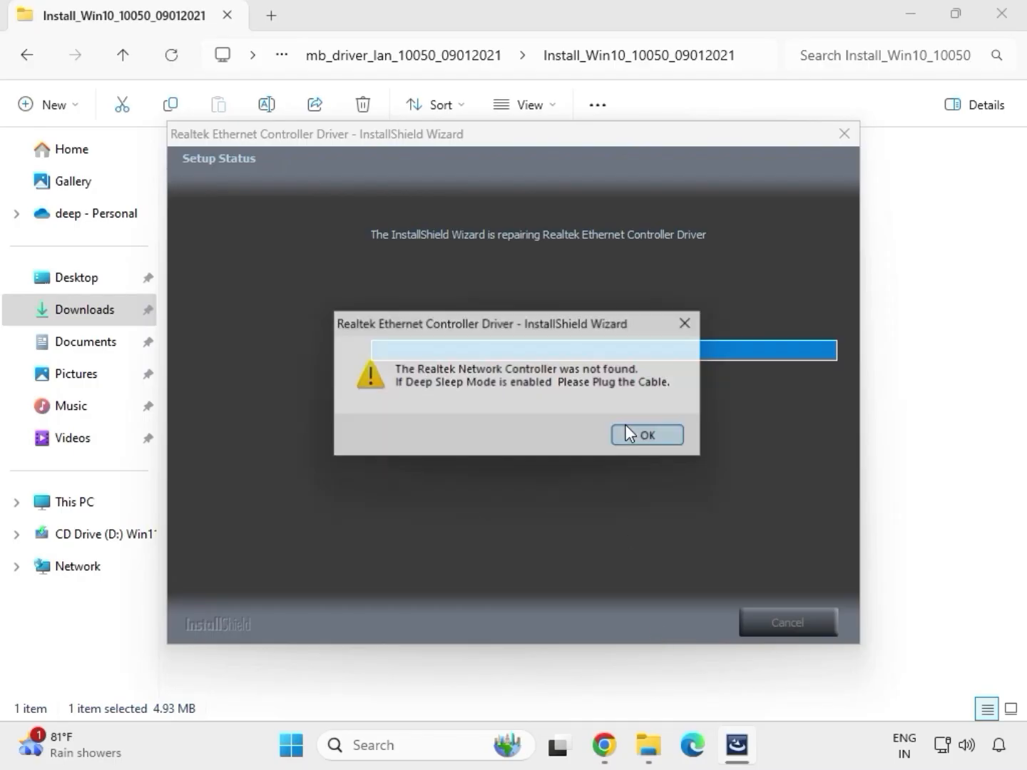
{"action": "left_click", "coordinate": [631, 623]}
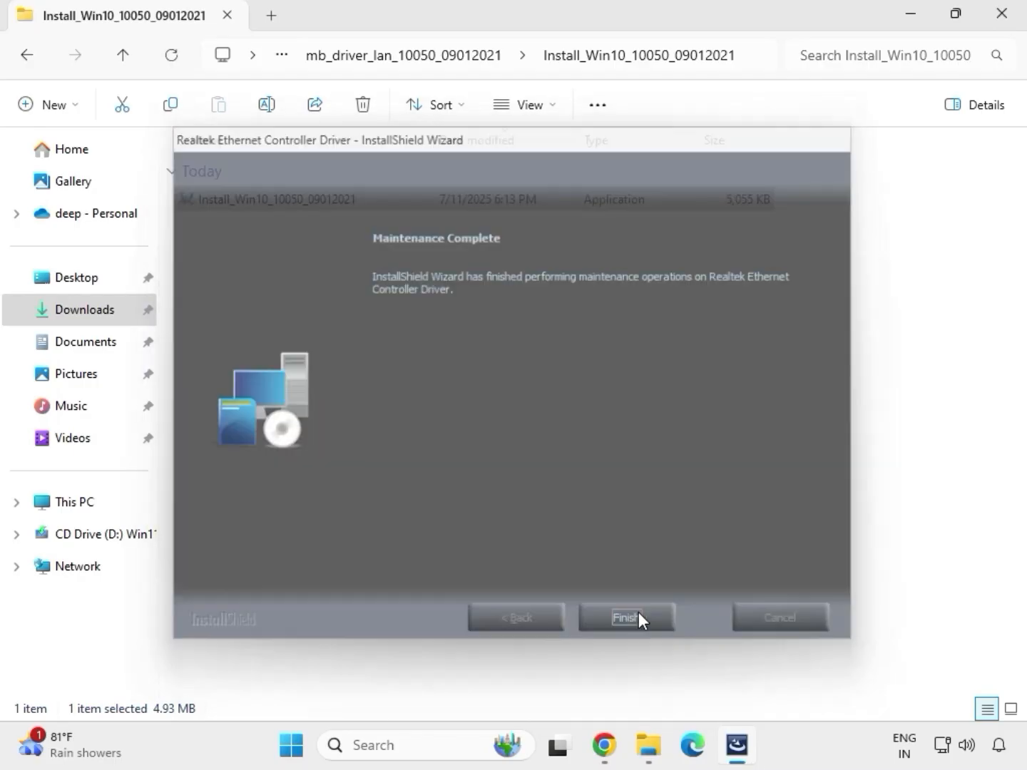
{"action": "left_click", "coordinate": [29, 57]}
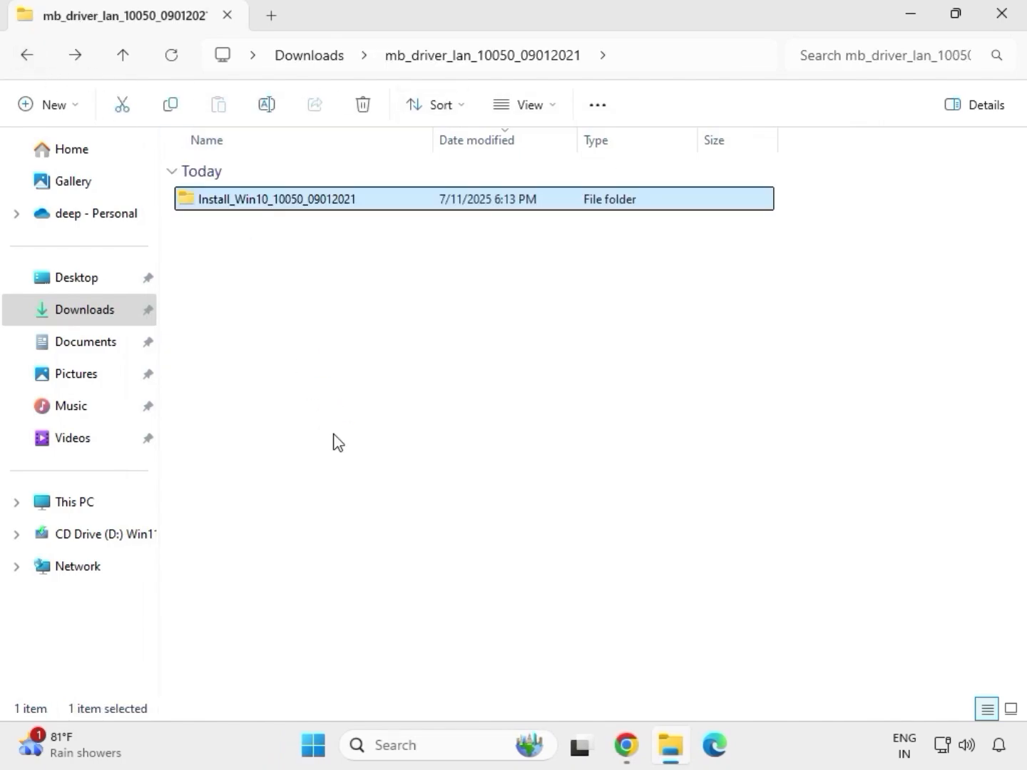
{"action": "left_click", "coordinate": [27, 56]}
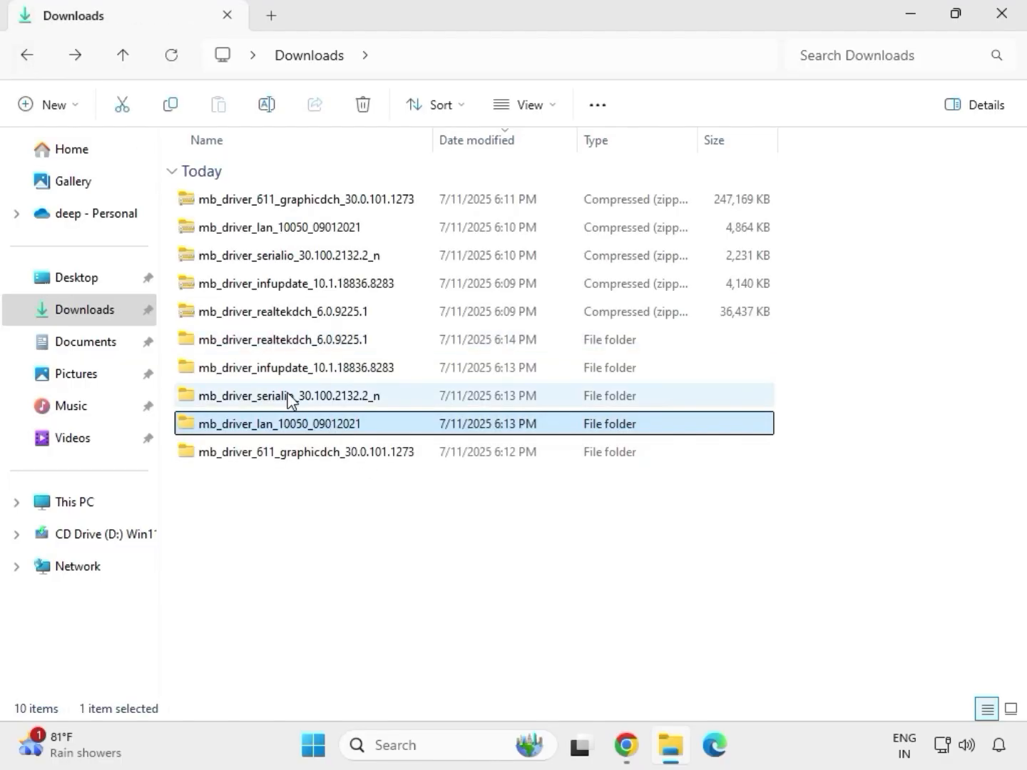
Try to install Intel Serial IO by running SetupSerialIO as administrator from the extracted mb_driver_serialio_30.100.2132.2_n folder, close setup and return to Downloads.
{"action": "double_click", "coordinate": [289, 398]}
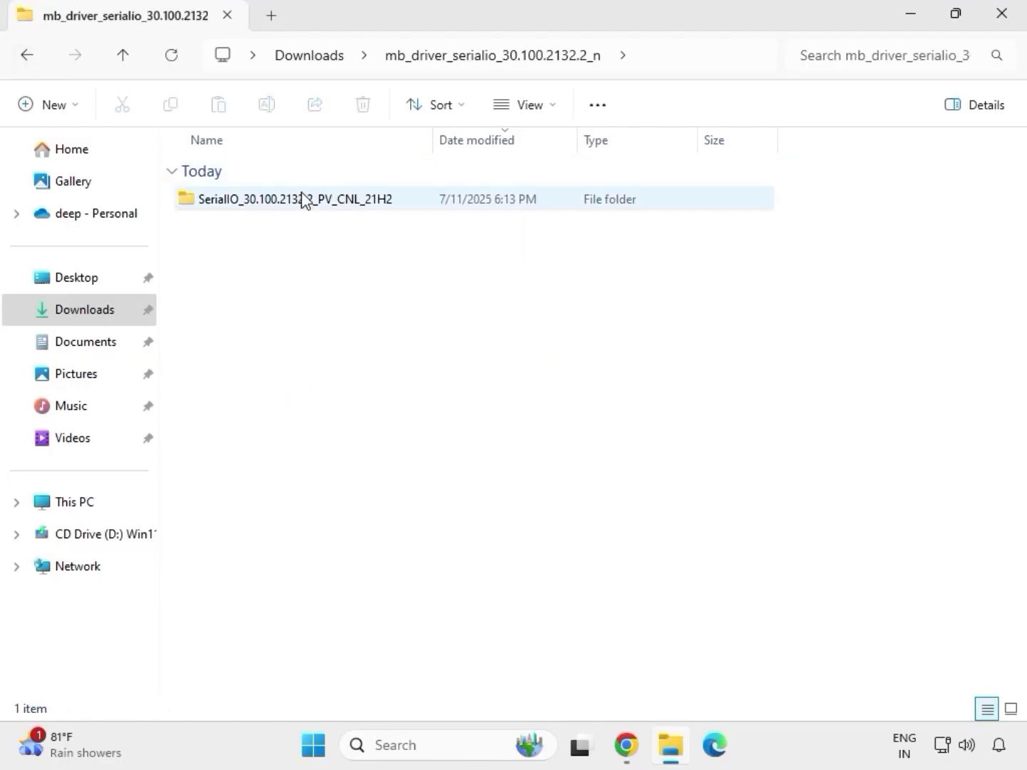
{"action": "double_click", "coordinate": [306, 199]}
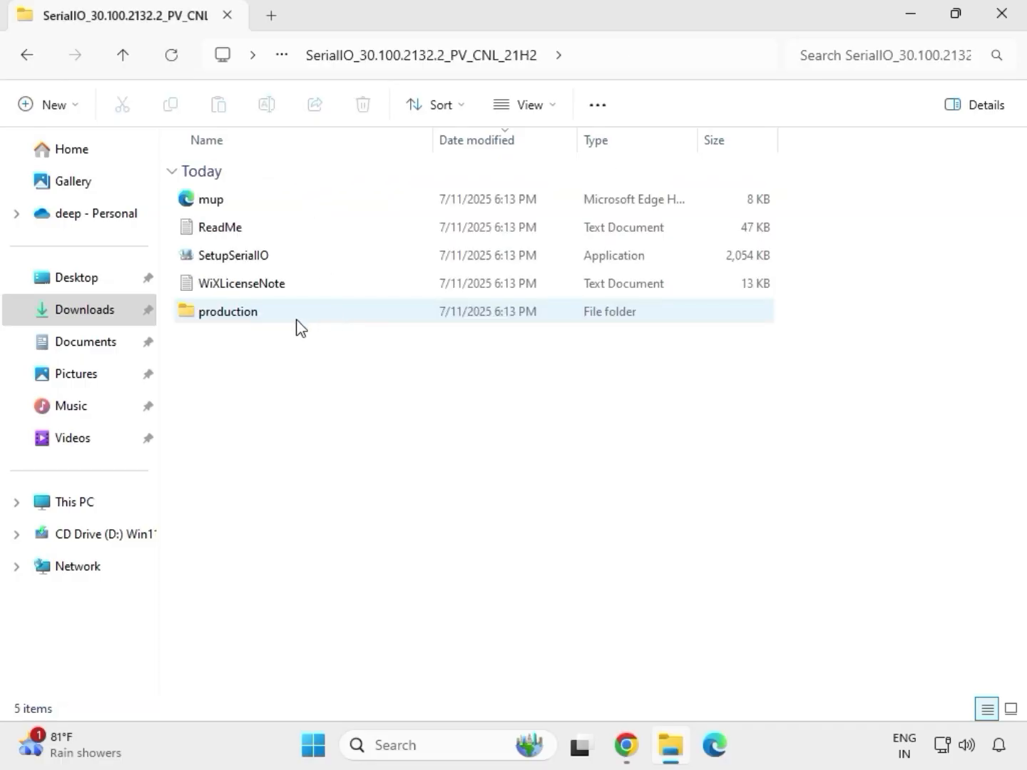
{"action": "left_click", "coordinate": [258, 259]}
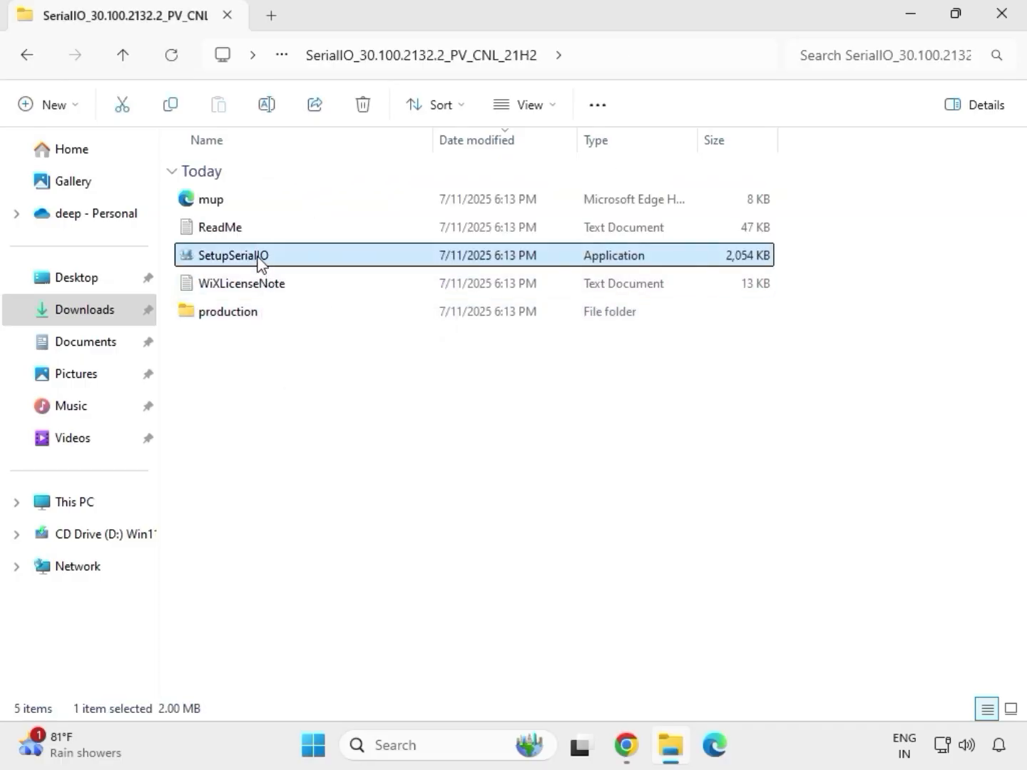
{"action": "right_click", "coordinate": [258, 259]}
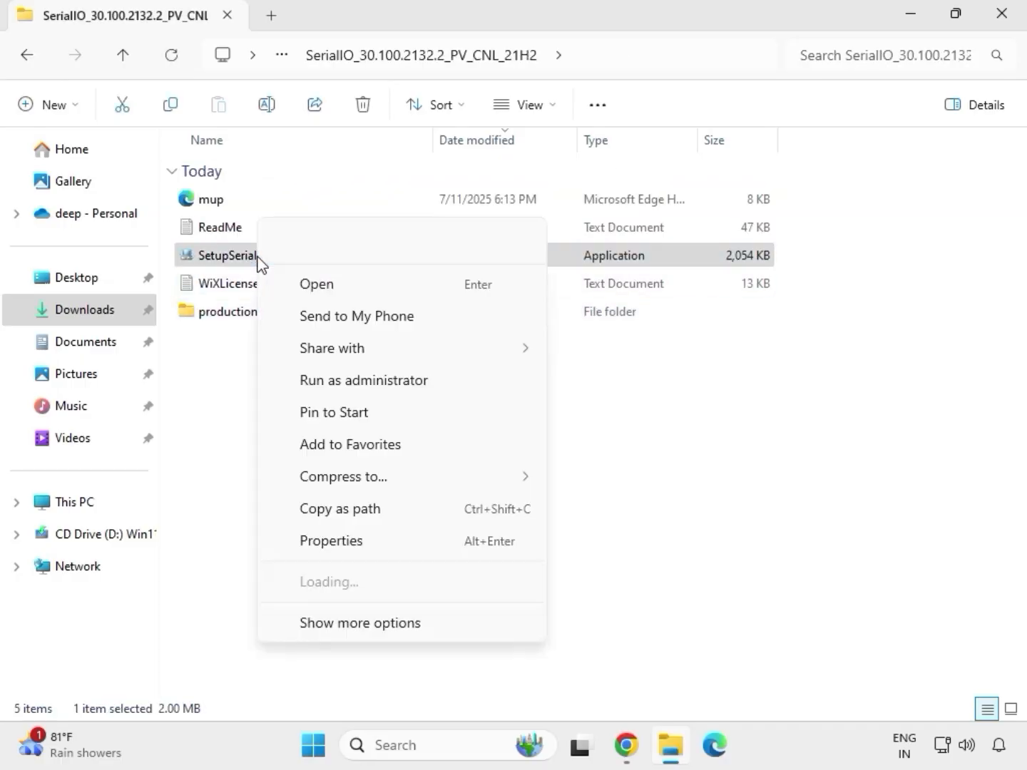
{"action": "left_click", "coordinate": [355, 383]}
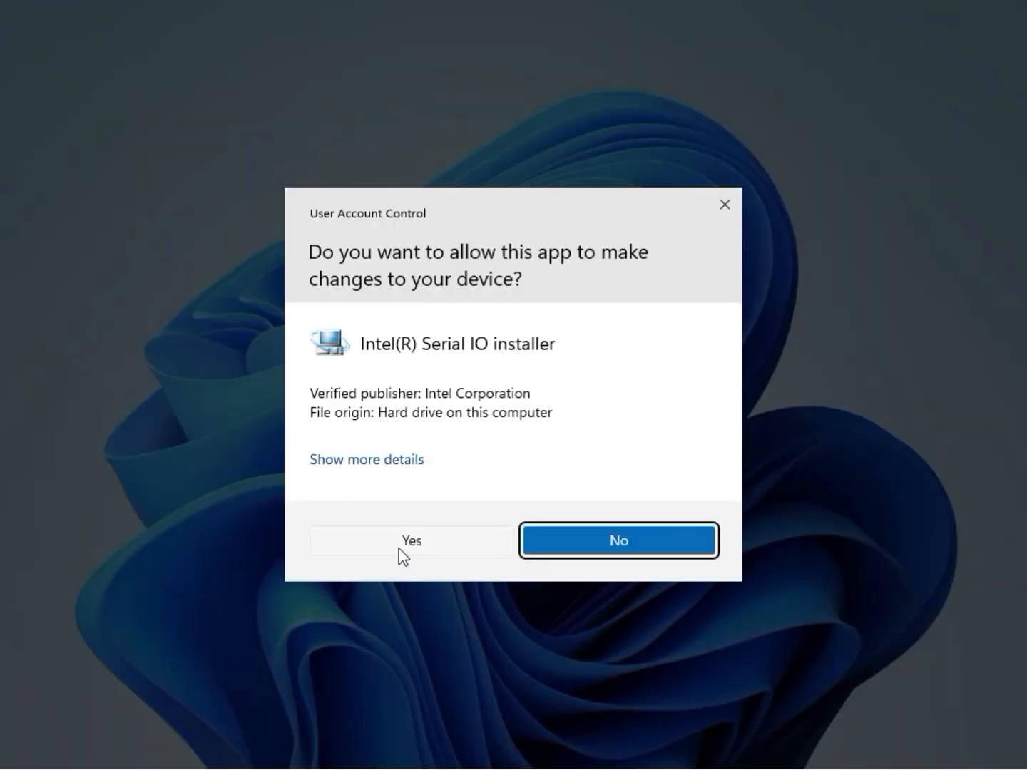
{"action": "left_click", "coordinate": [404, 546]}
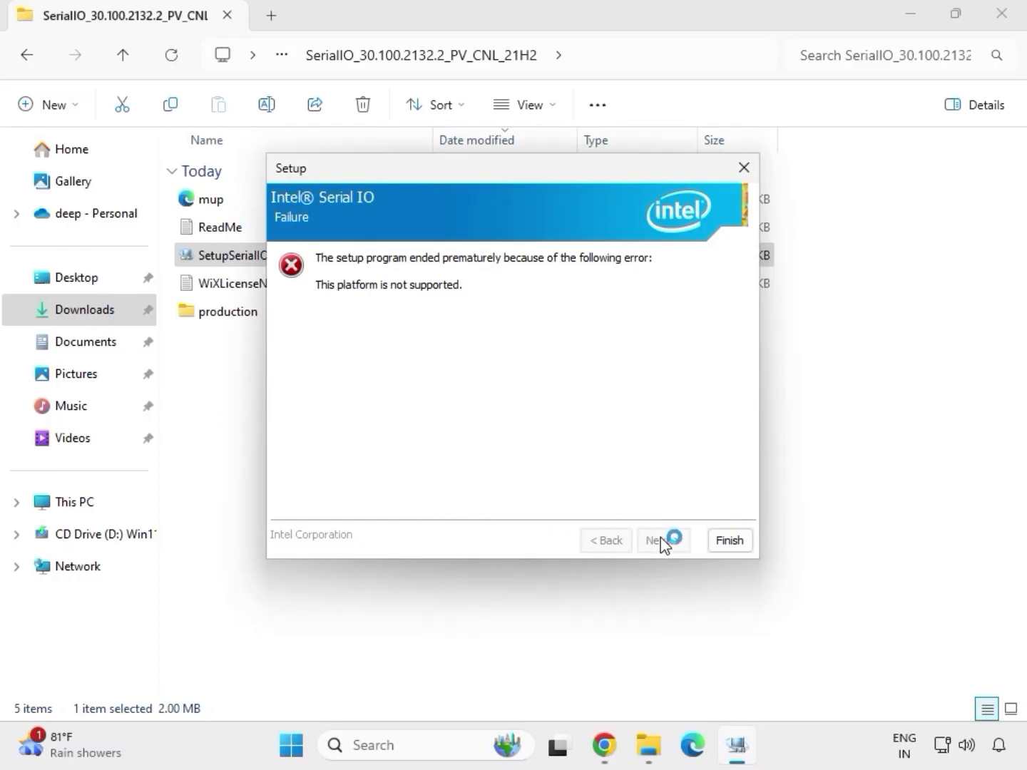
{"action": "left_click", "coordinate": [728, 541]}
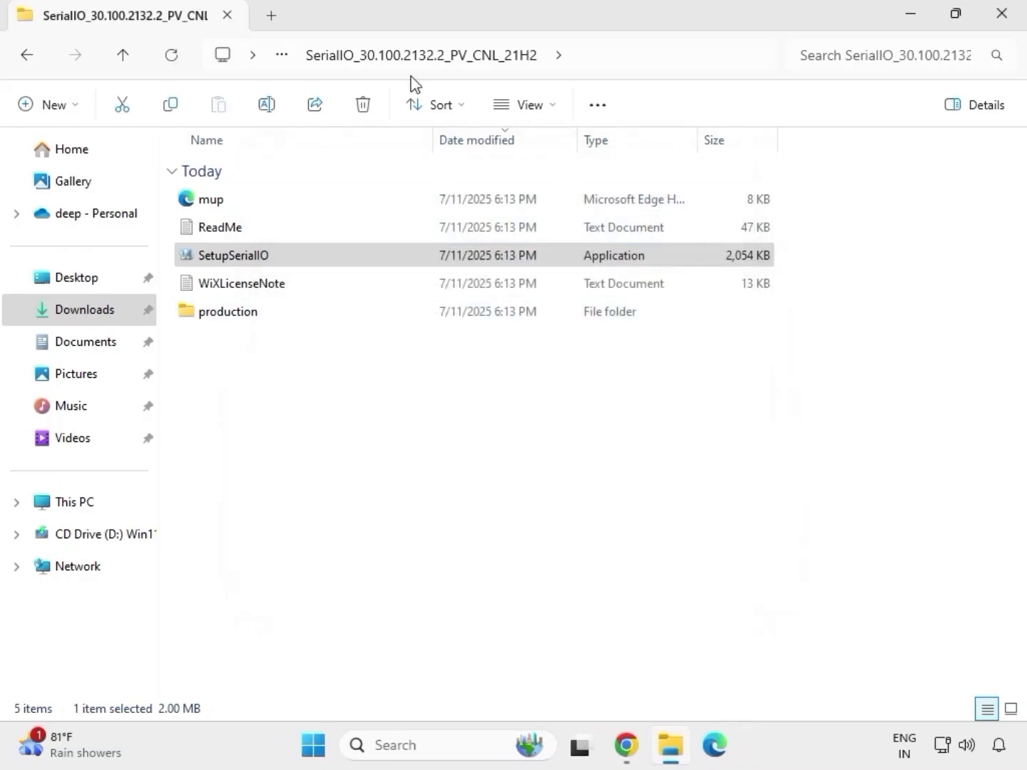
{"action": "left_click", "coordinate": [32, 64]}
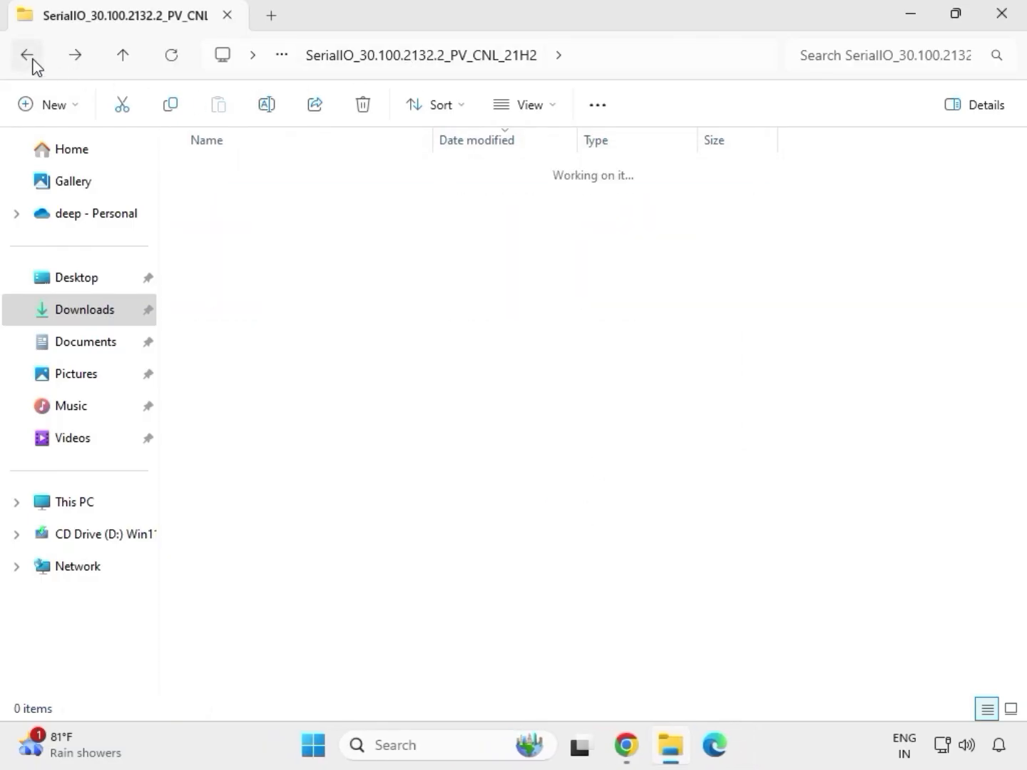
{"action": "left_click", "coordinate": [32, 64]}
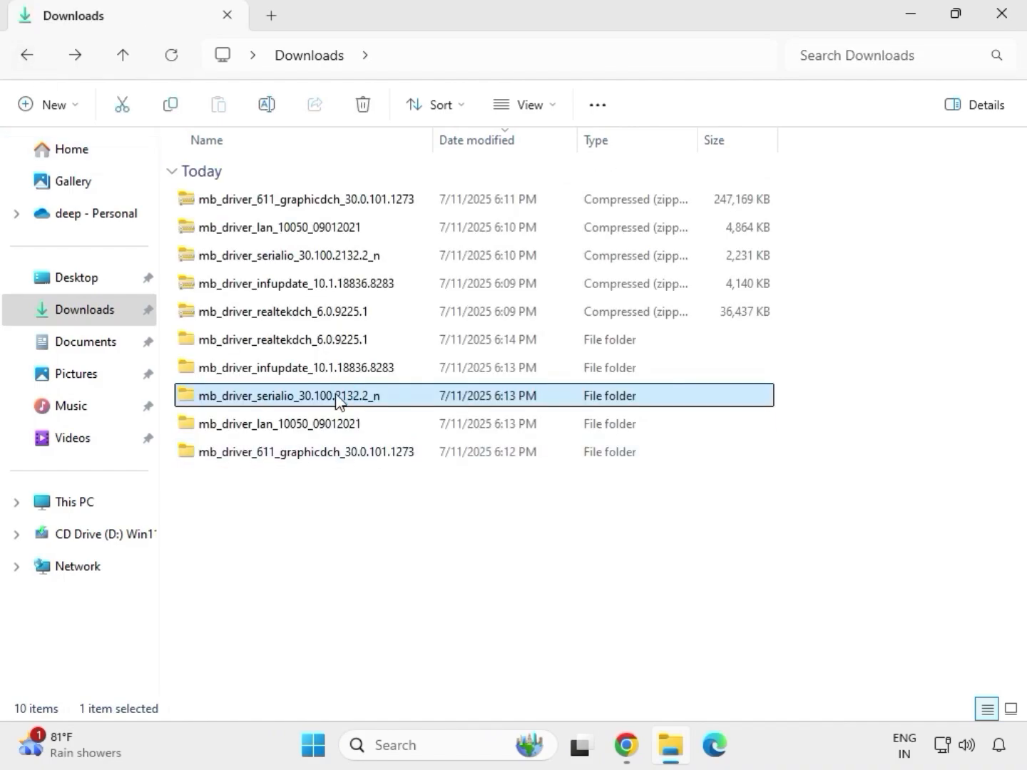
Run SetupChipset as administrator from the Chipset-10.1.18836.8283-Public-MUP folder inside mb_driver_infupdate_10.1.18836.8283 and allow it to make changes to the device.
{"action": "left_click", "coordinate": [269, 370]}
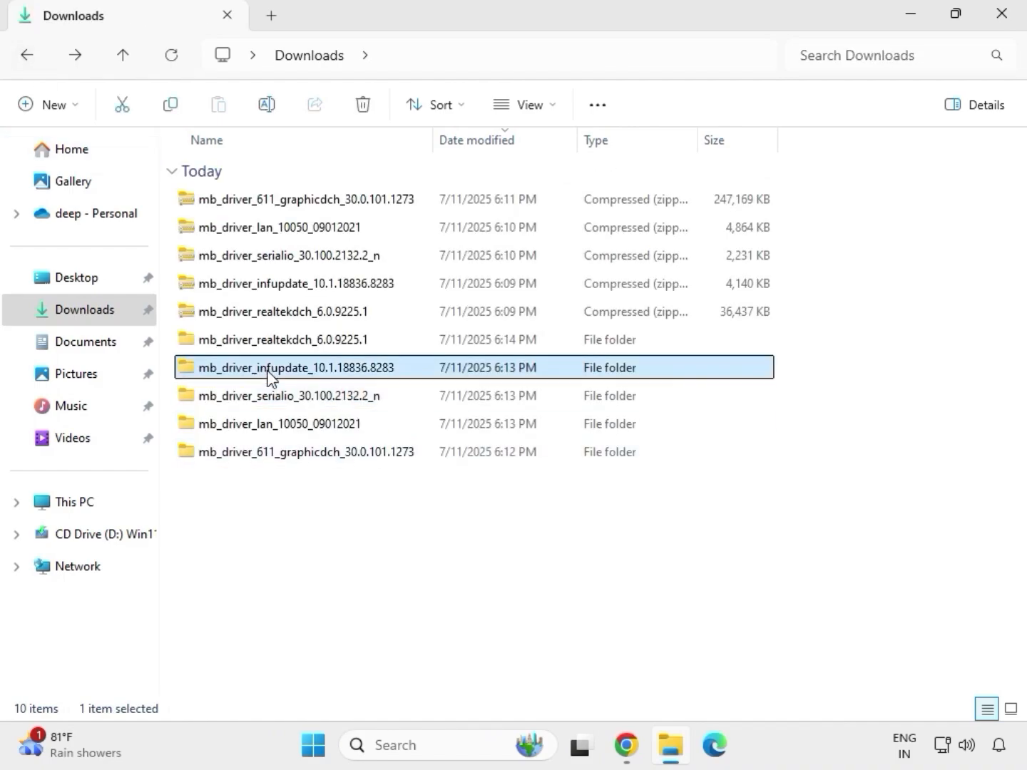
{"action": "double_click", "coordinate": [270, 370]}
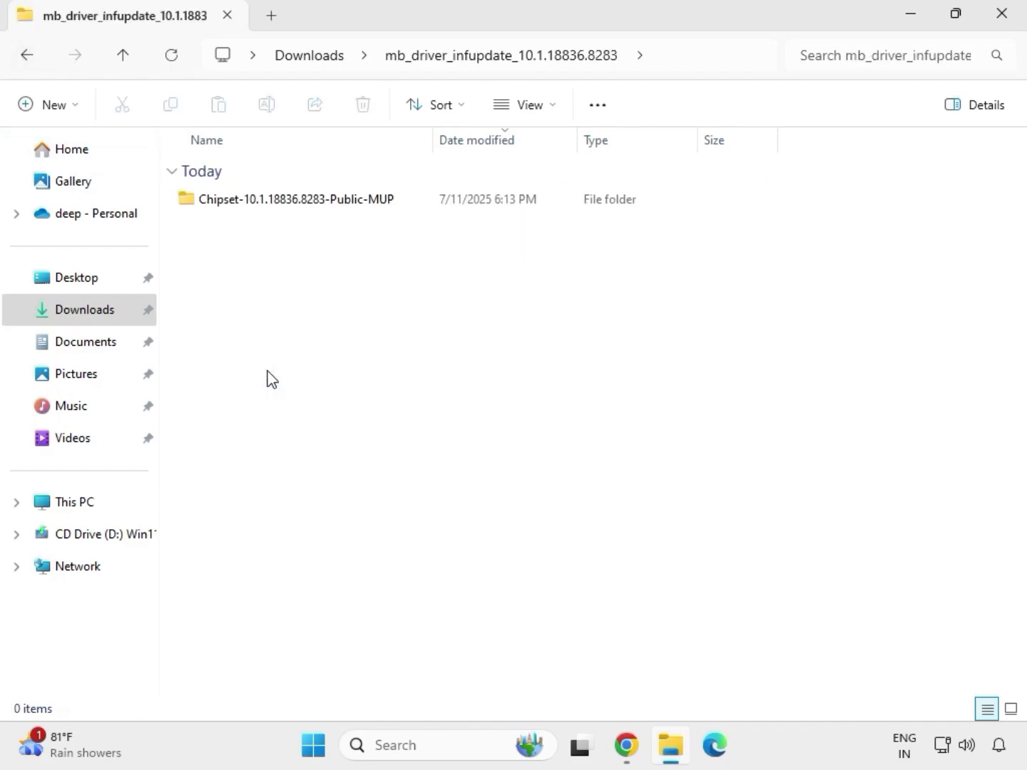
{"action": "double_click", "coordinate": [271, 202]}
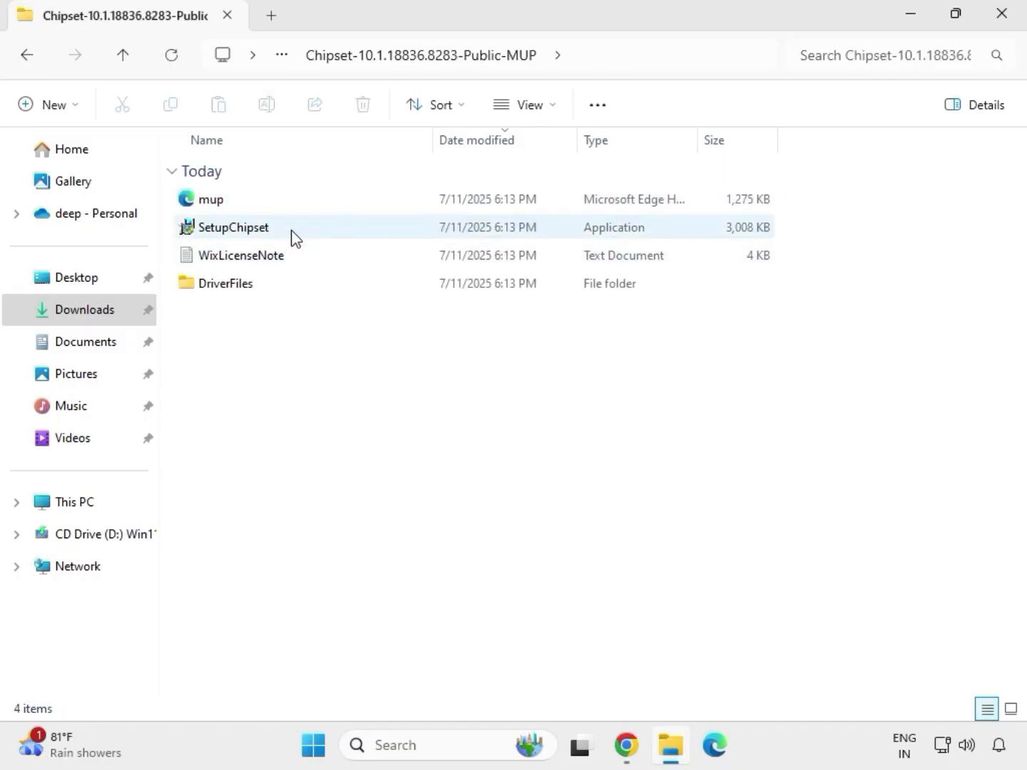
{"action": "left_click", "coordinate": [292, 233]}
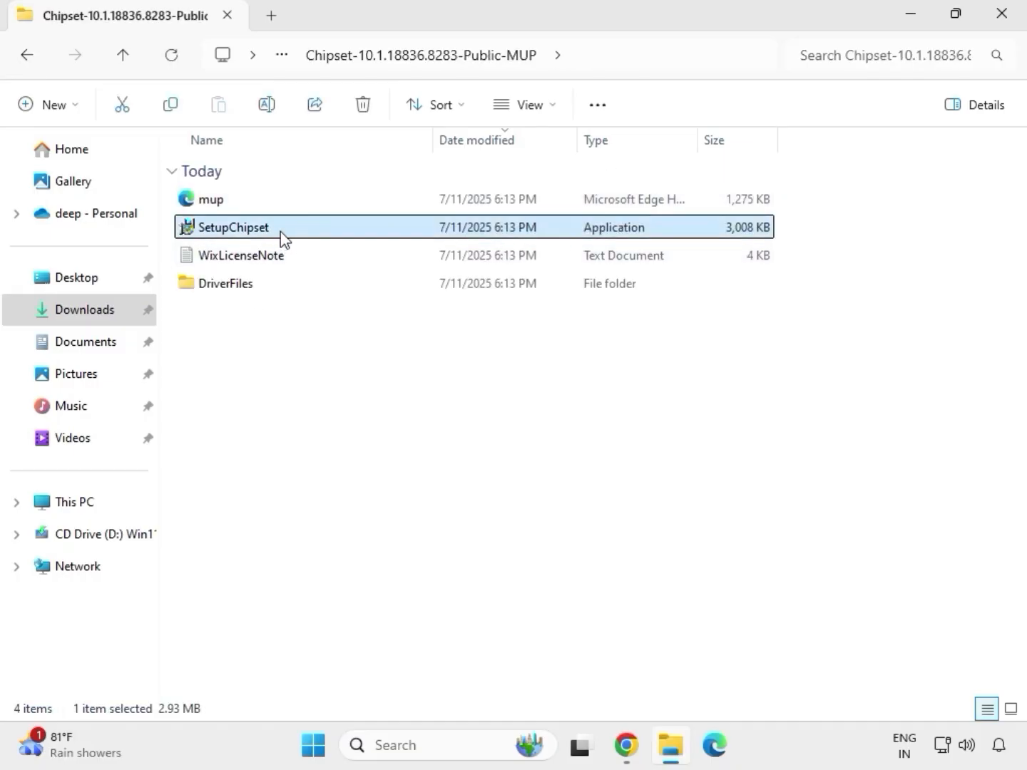
{"action": "right_click", "coordinate": [286, 239]}
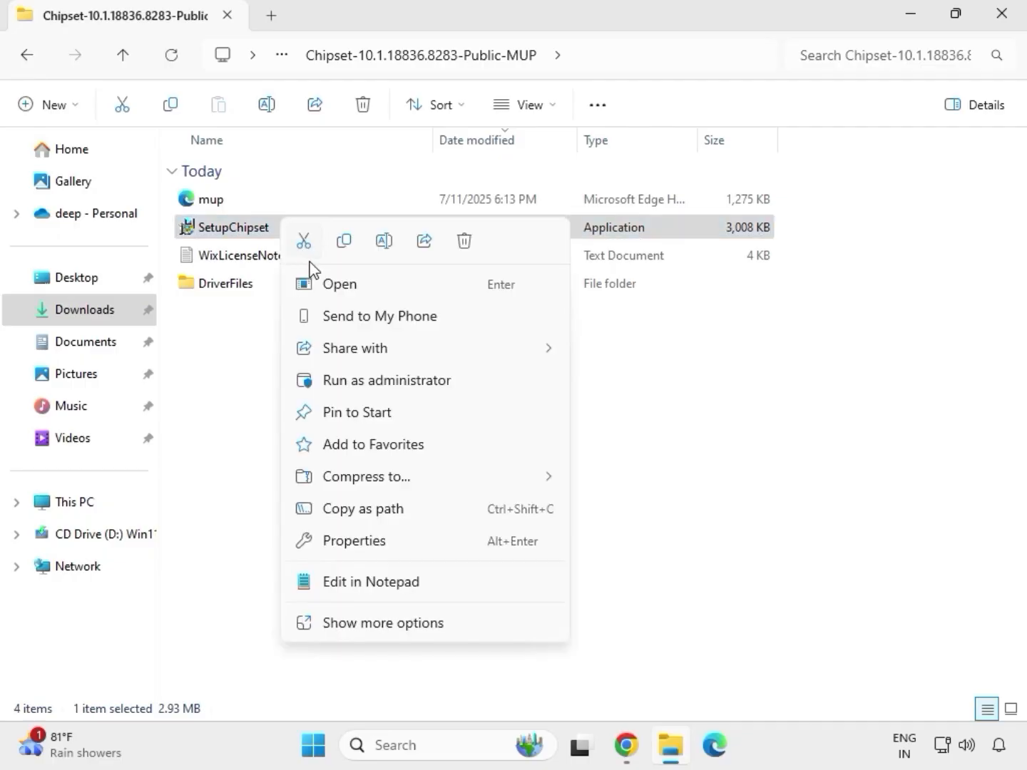
{"action": "left_click", "coordinate": [363, 376]}
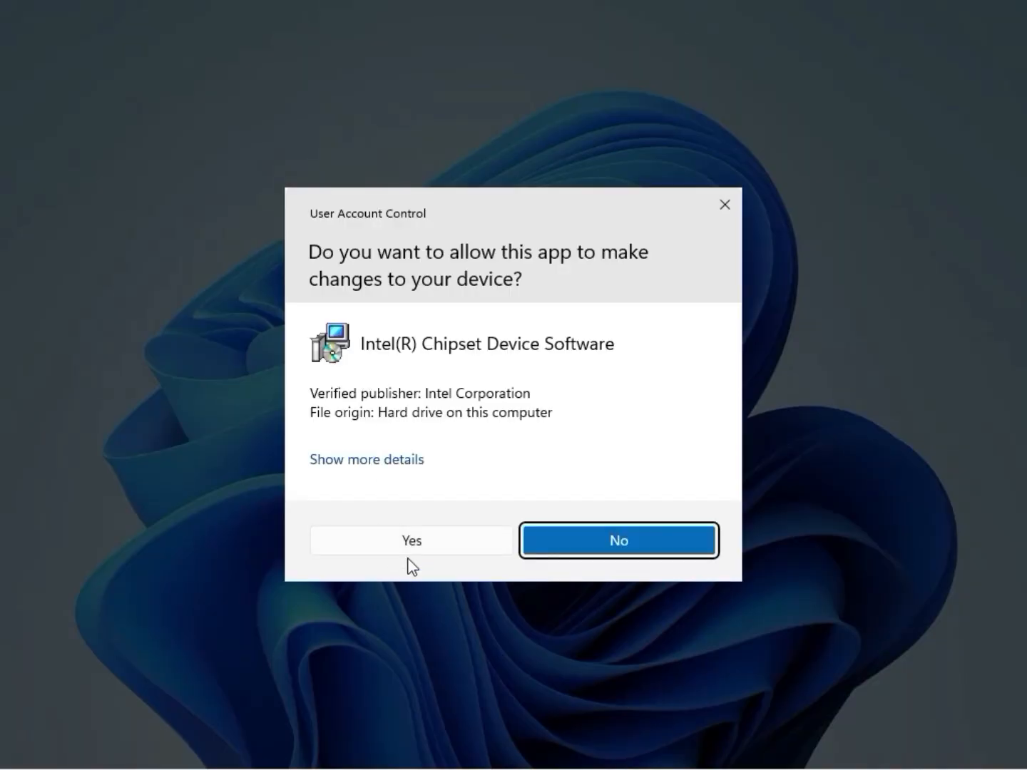
{"action": "left_click", "coordinate": [410, 554]}
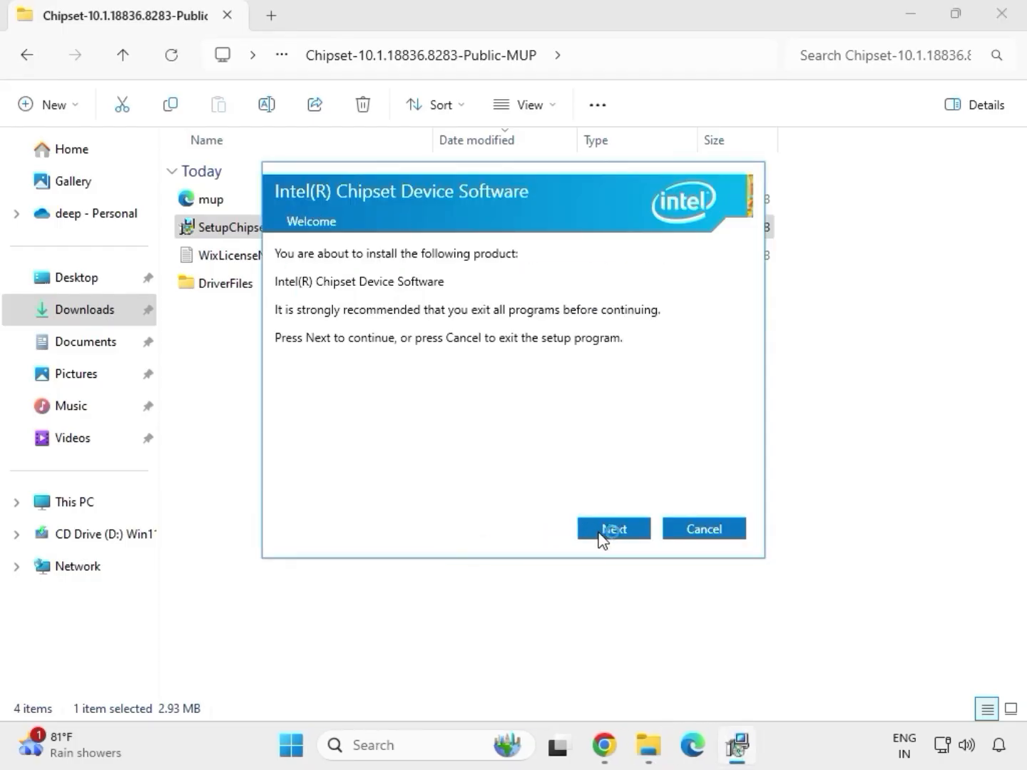
Start the Intel(R) Chipset Device Software installation, close its setup window and return to the Downloads folder.
{"action": "left_click", "coordinate": [601, 537]}
{"action": "left_click", "coordinate": [601, 531]}
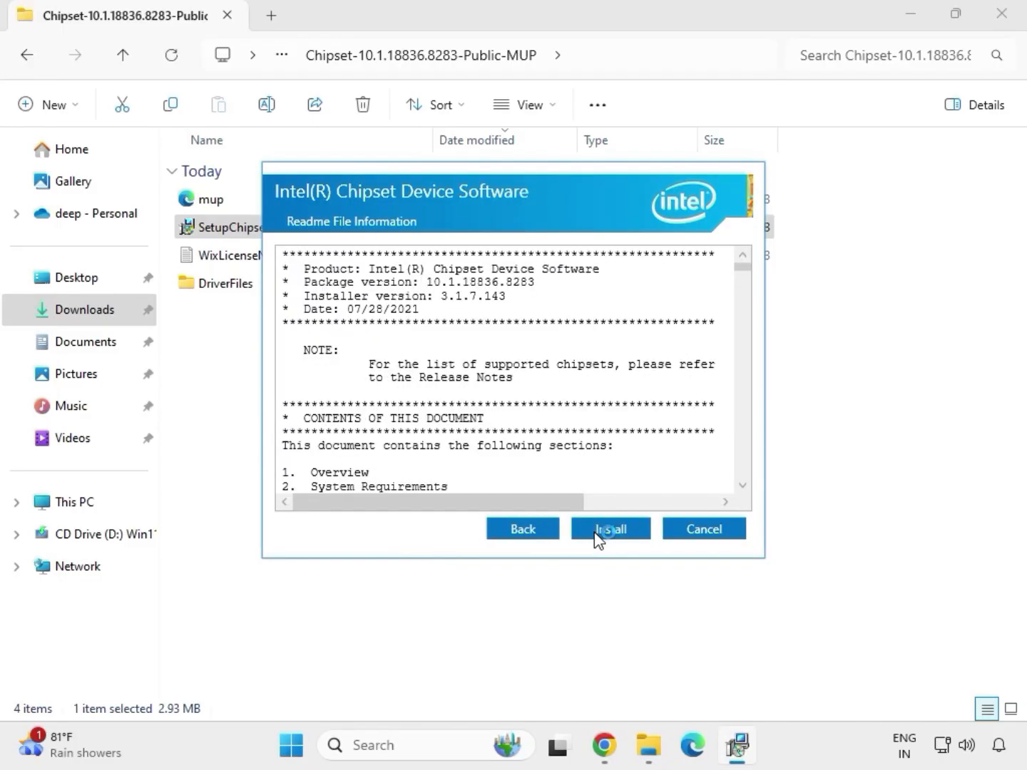
{"action": "left_click", "coordinate": [630, 534]}
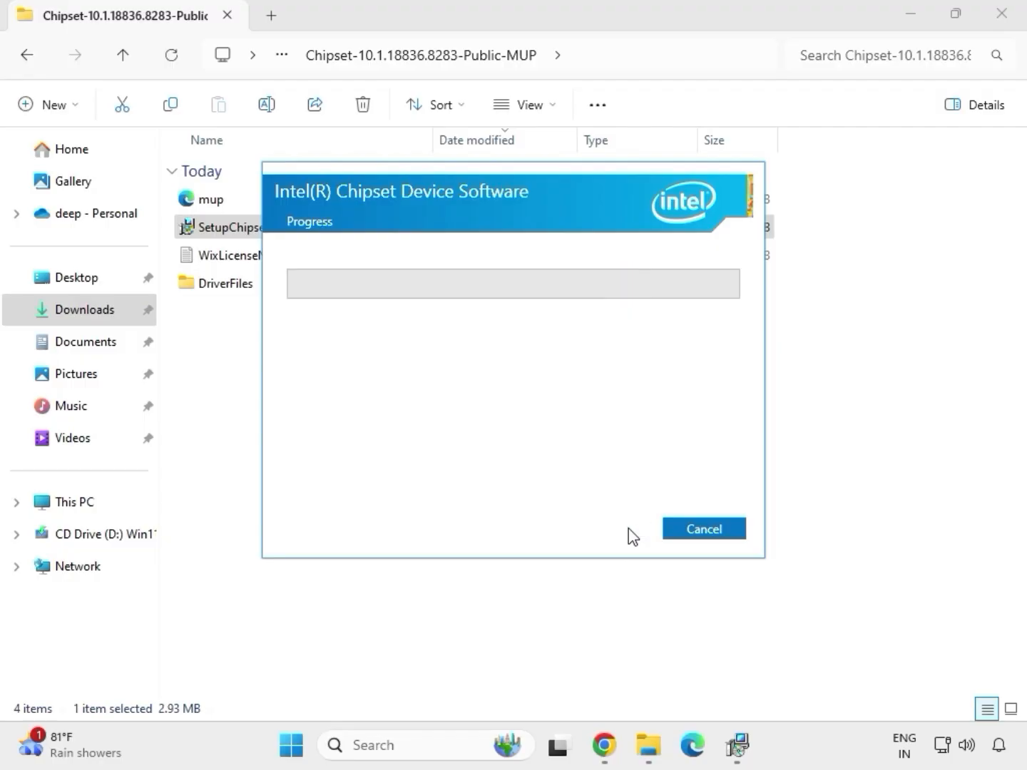
{"action": "left_click", "coordinate": [696, 534]}
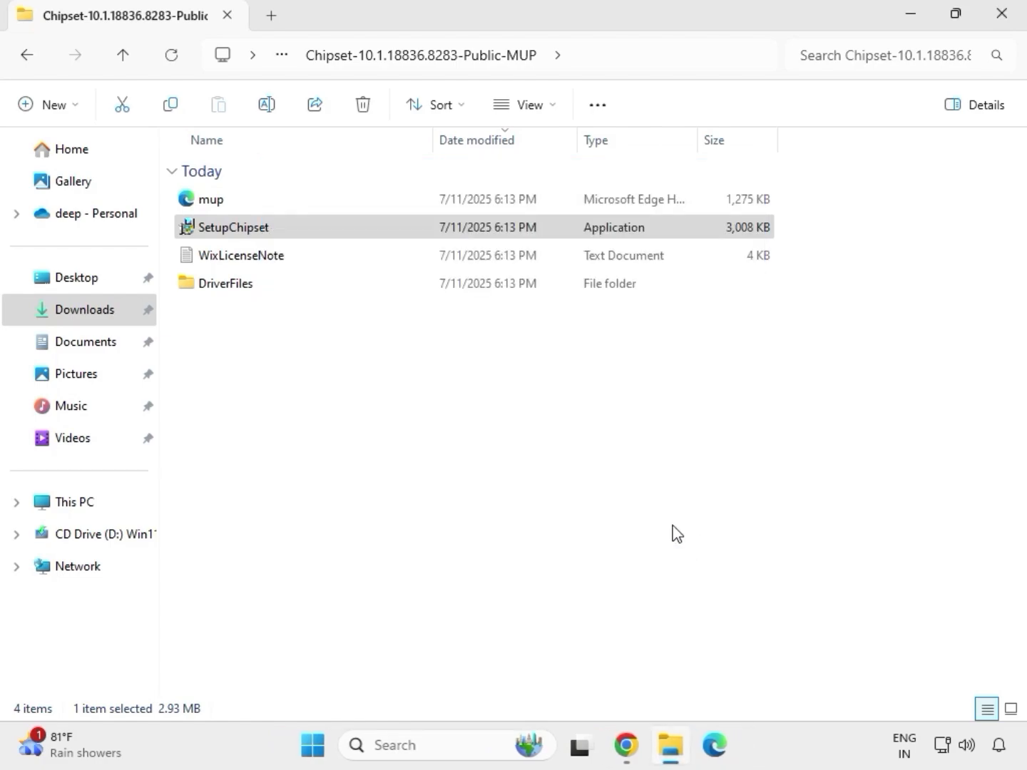
{"action": "double_click", "coordinate": [333, 229]}
{"action": "key", "text": "alt+Up"}
{"action": "key", "text": "alt+Up"}
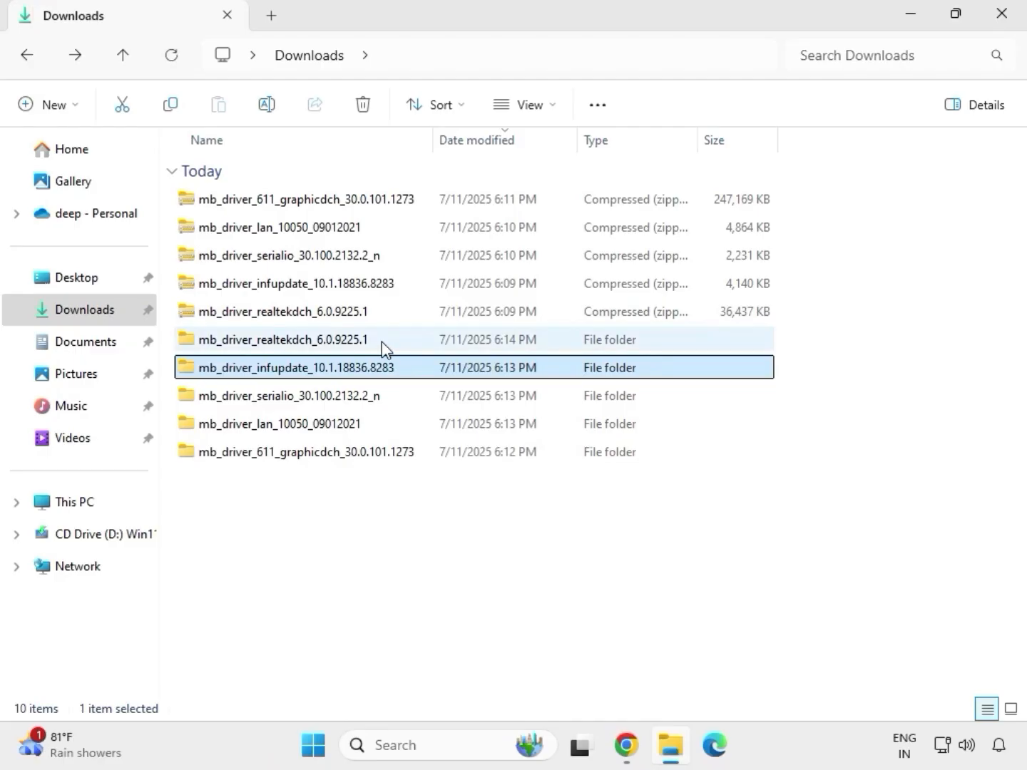
View the extracted mb_driver_realtekdch_6.0.9225.1 folder, return to Downloads and select the application inside the extracted mb_driver_611_graphicdch_30.0.101.1273 folder.
{"action": "double_click", "coordinate": [382, 342]}
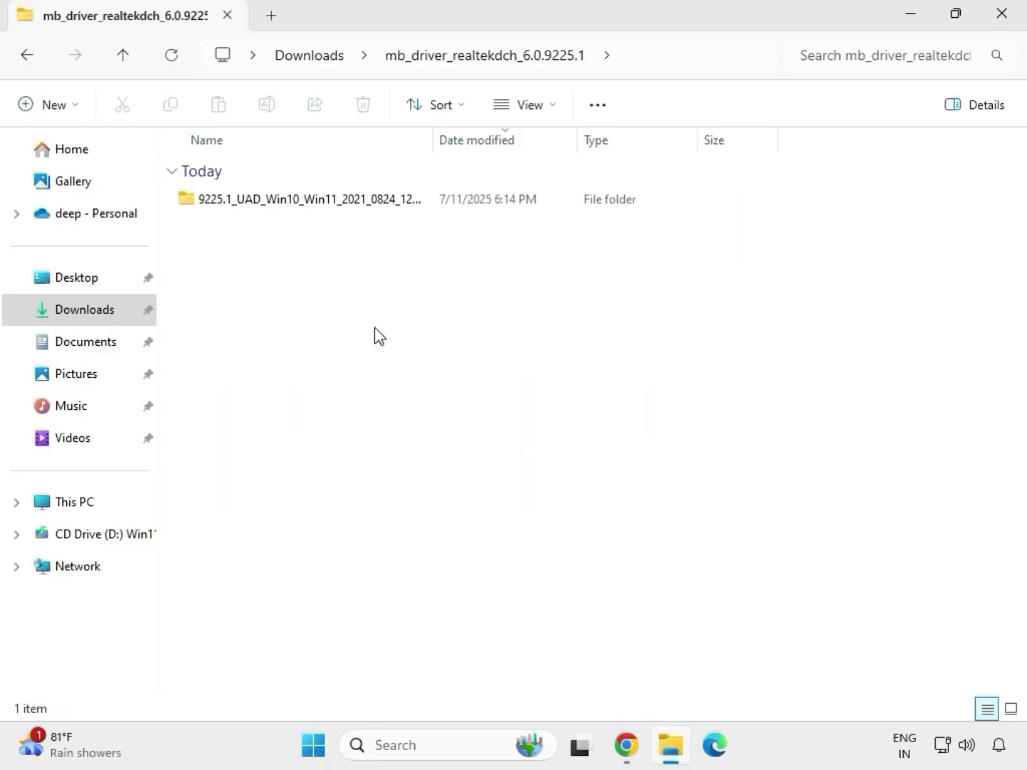
{"action": "left_click", "coordinate": [318, 58]}
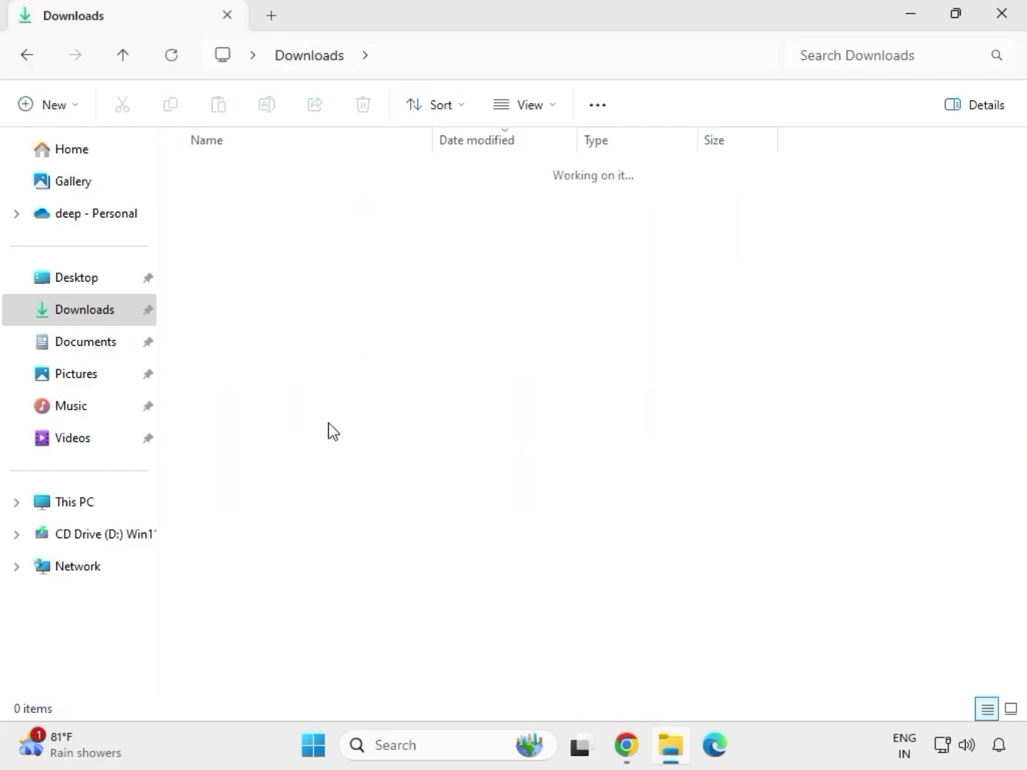
{"action": "left_click", "coordinate": [297, 459]}
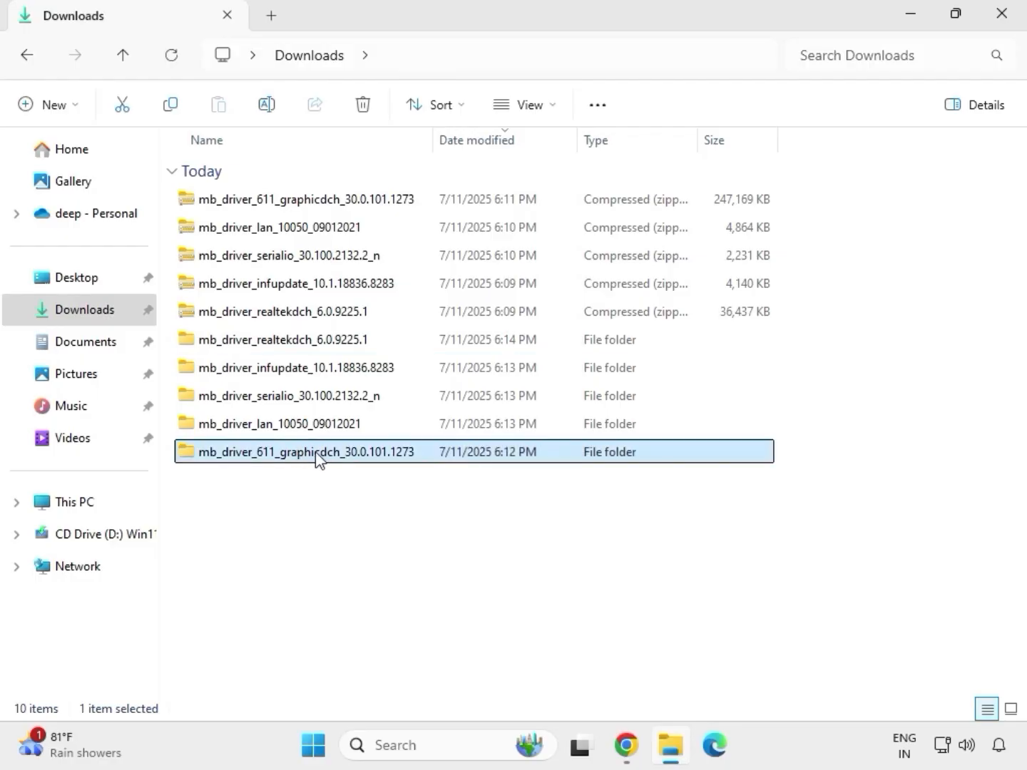
{"action": "double_click", "coordinate": [317, 459]}
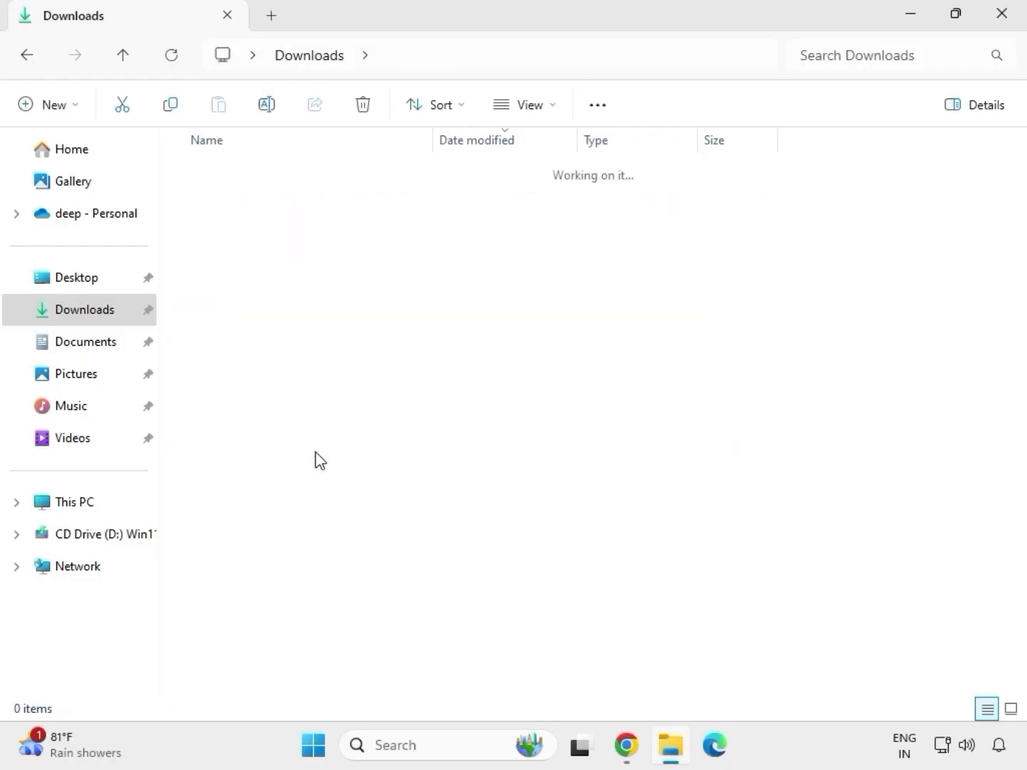
{"action": "left_click", "coordinate": [284, 205]}
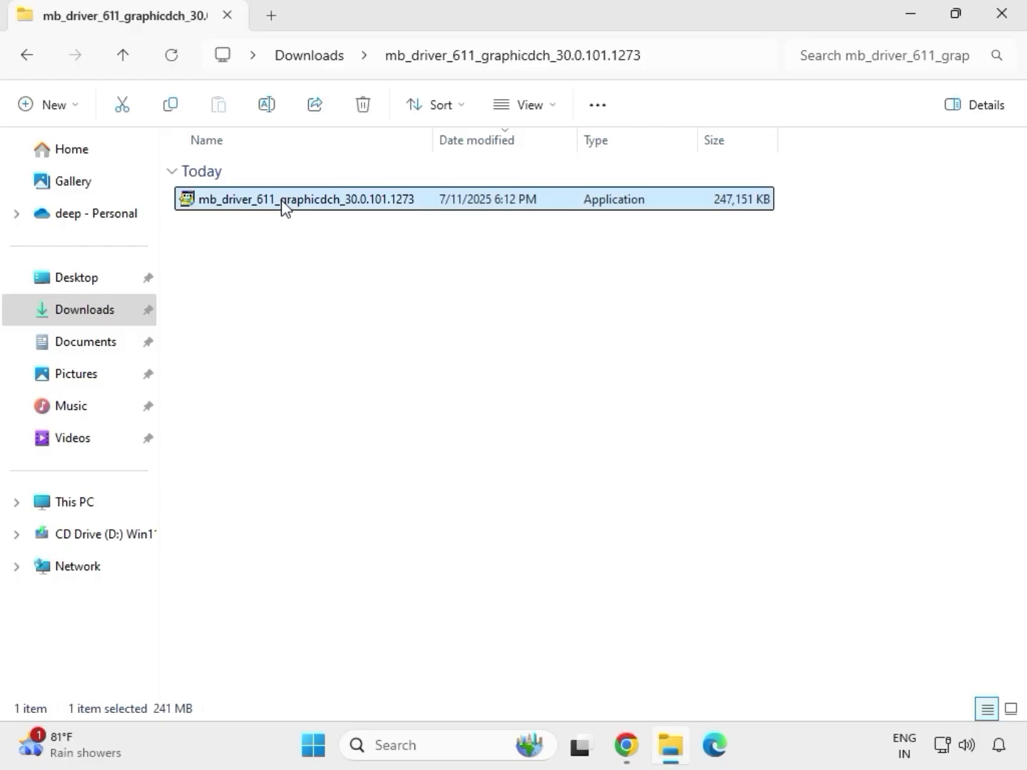
Run the mb_driver_611_graphicdch_30.0.101.1273 application as administrator, allow it to make changes to the device, and return to the Downloads folder.
{"action": "right_click", "coordinate": [298, 233]}
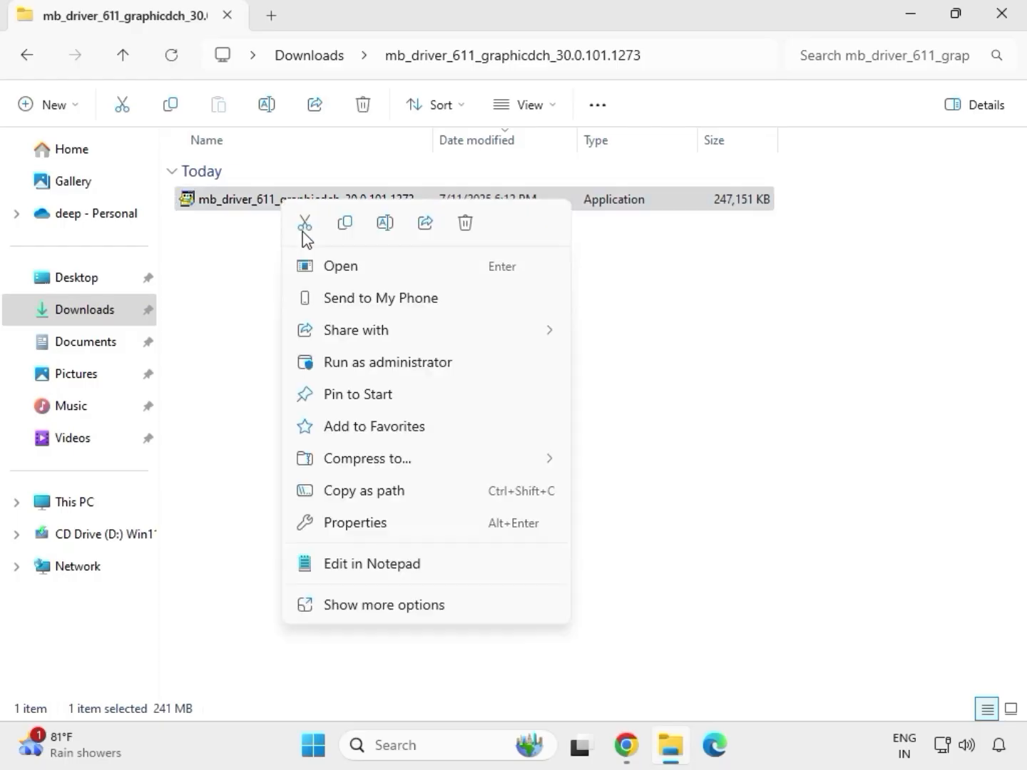
{"action": "left_click", "coordinate": [393, 365]}
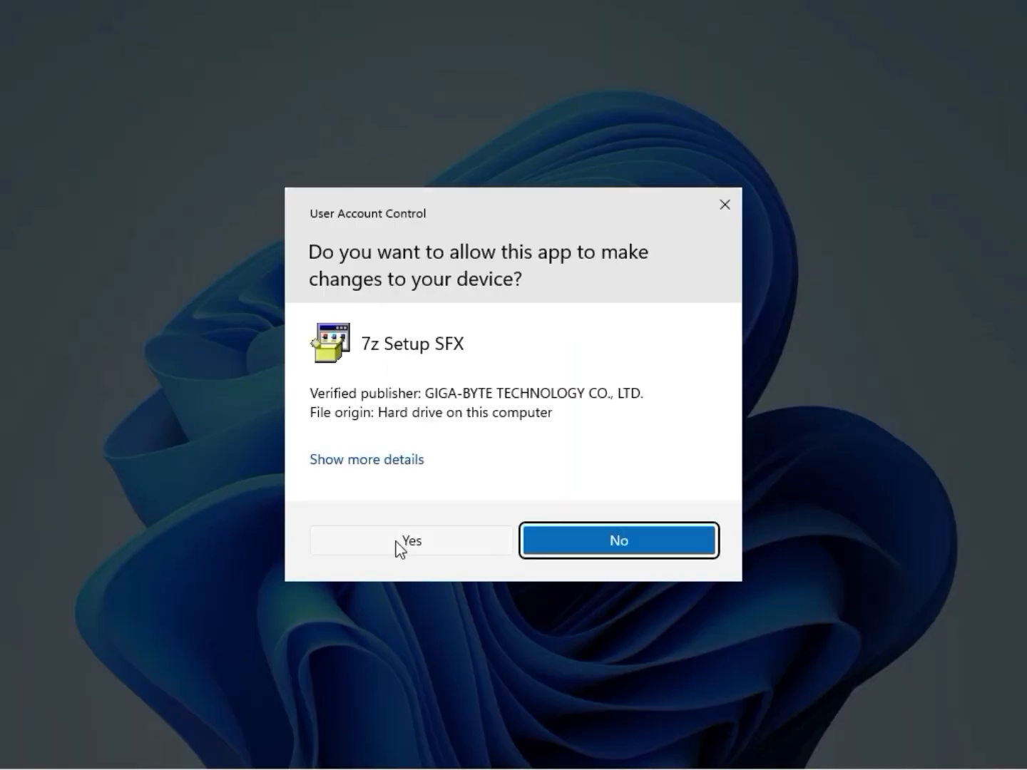
{"action": "left_click", "coordinate": [396, 543]}
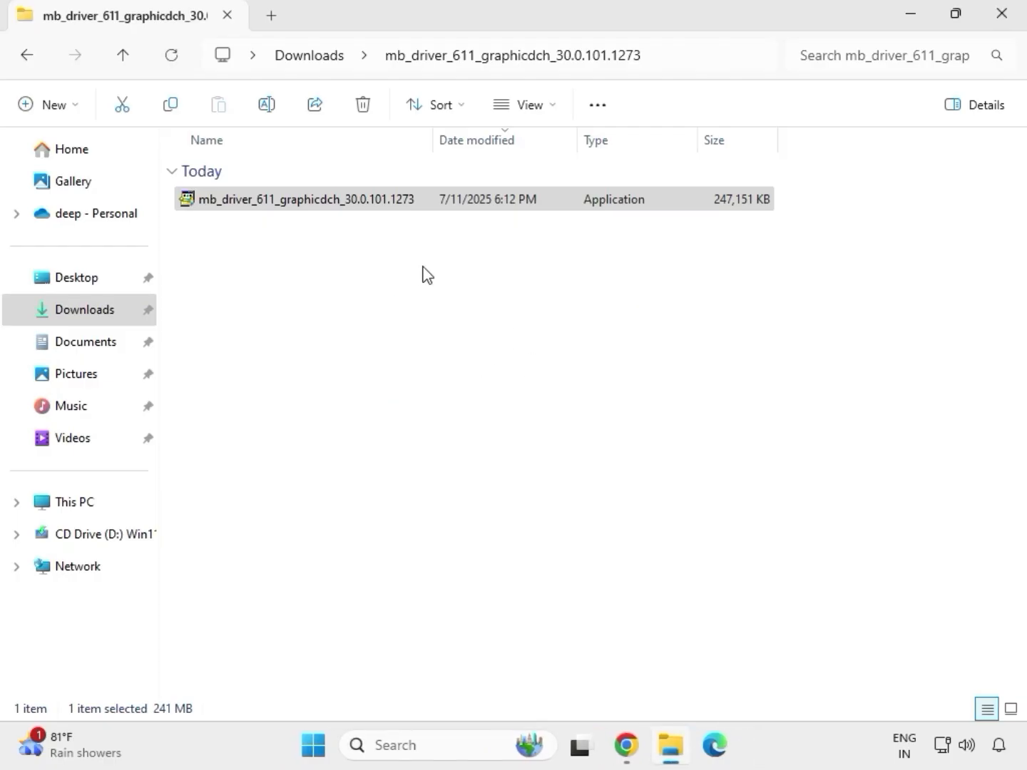
{"action": "left_click", "coordinate": [318, 54]}
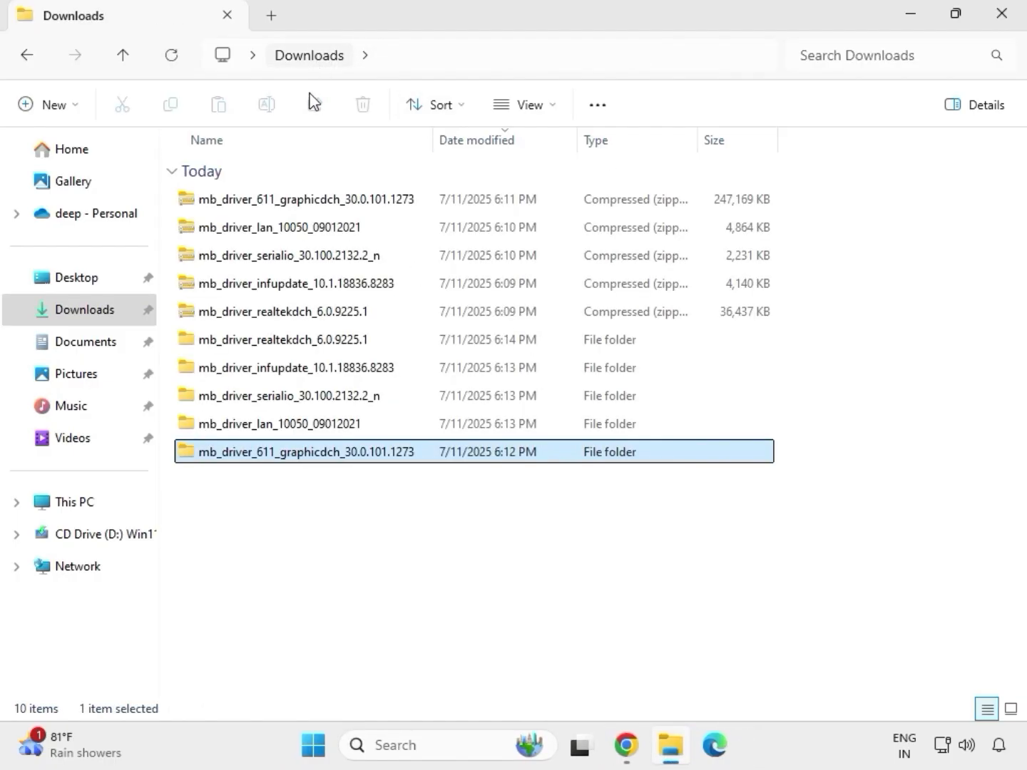
Run the Setup application as administrator from the 9225.1_UAD_Win10_Win11 folder inside mb_driver_realtekdch_6.0.9225.1 and allow it to make changes to the device.
{"action": "left_click", "coordinate": [317, 340]}
{"action": "double_click", "coordinate": [316, 340]}
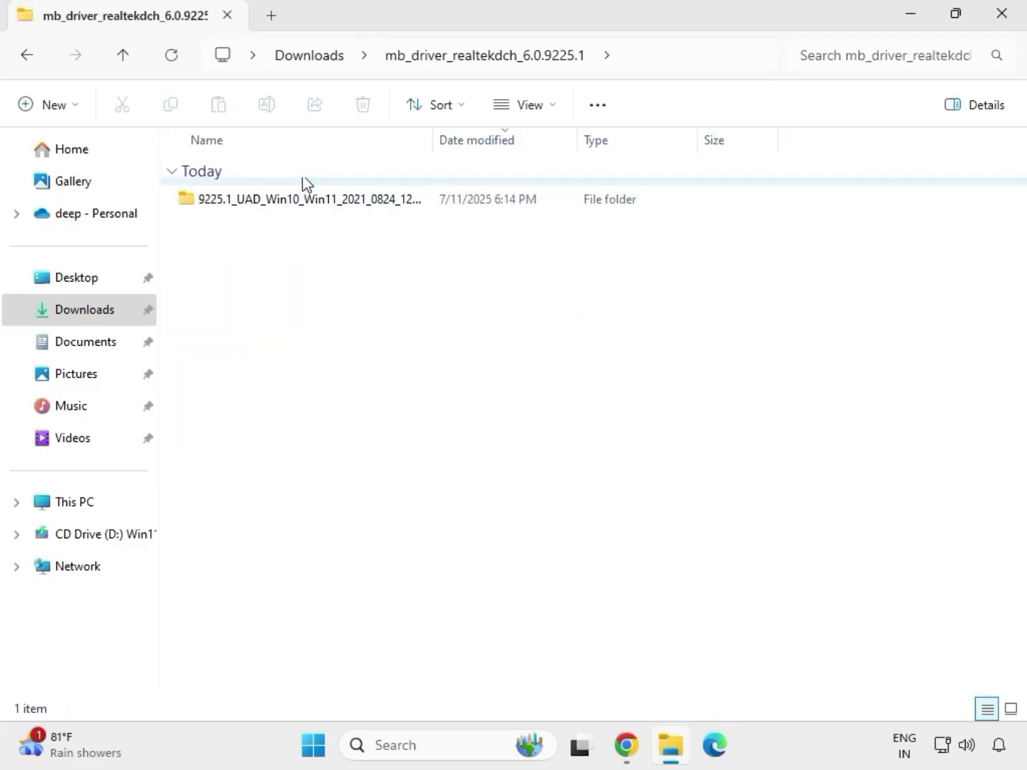
{"action": "double_click", "coordinate": [301, 199]}
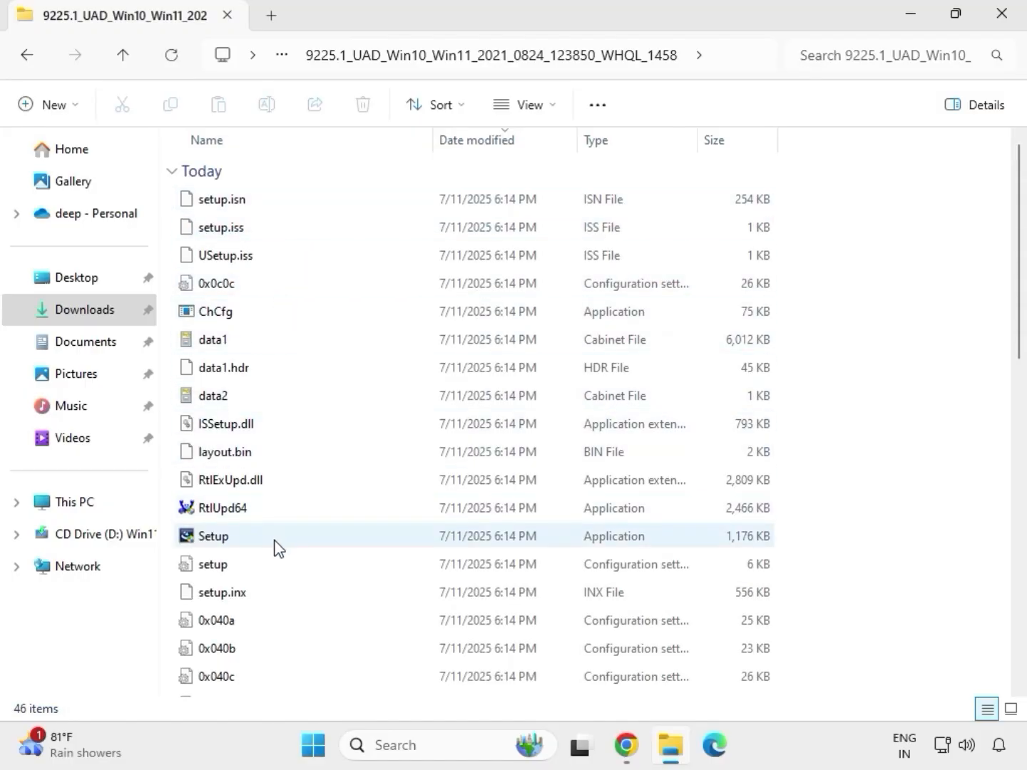
{"action": "left_click", "coordinate": [215, 541]}
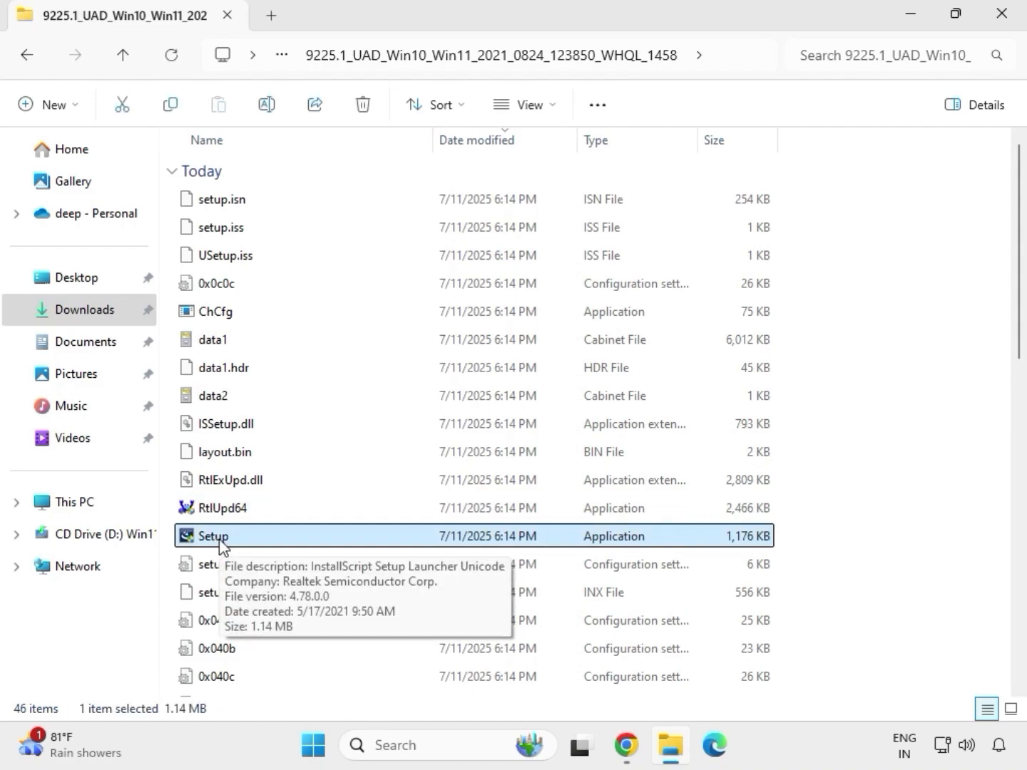
{"action": "right_click", "coordinate": [236, 539]}
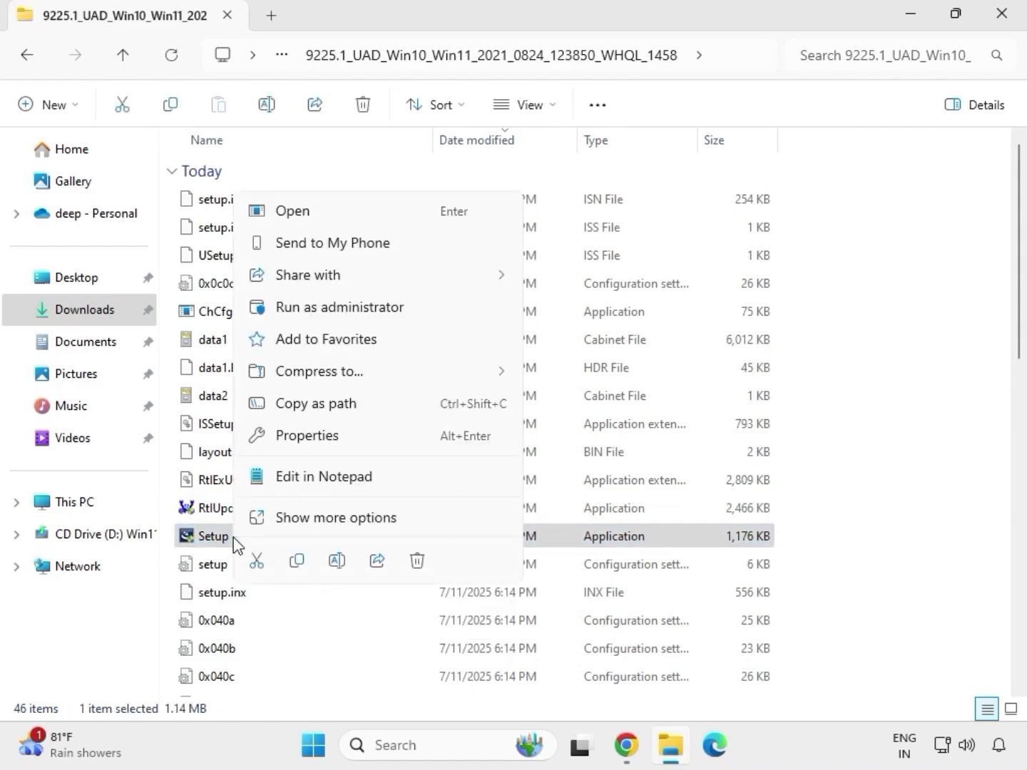
{"action": "left_click", "coordinate": [314, 309]}
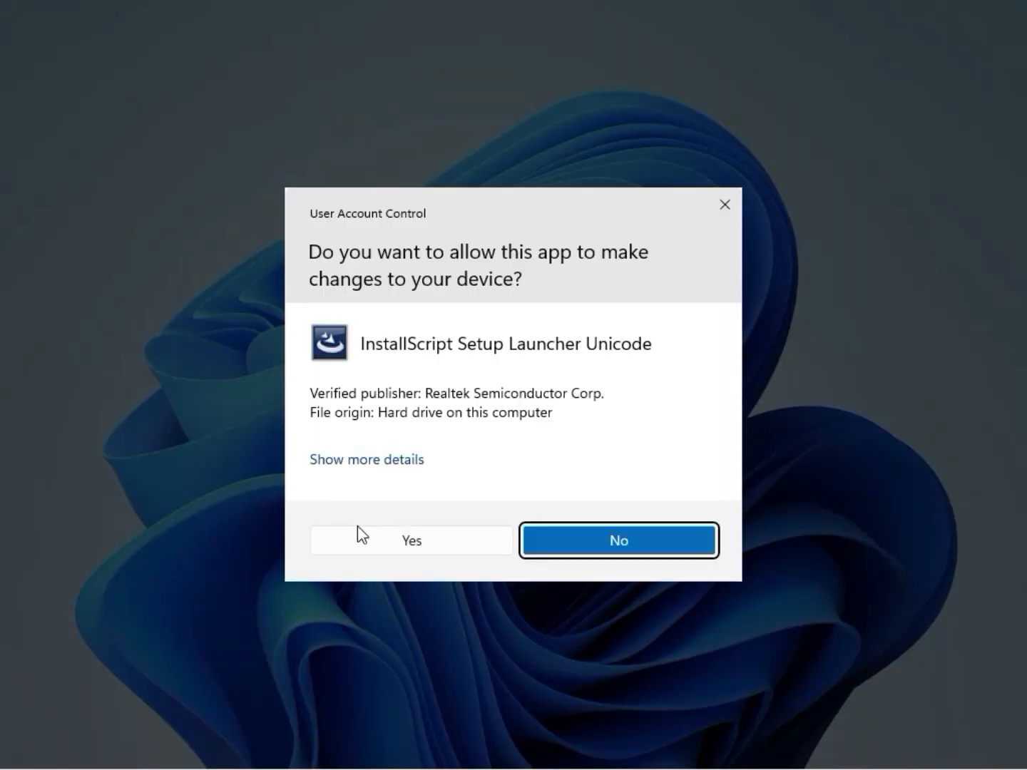
{"action": "left_click", "coordinate": [370, 543]}
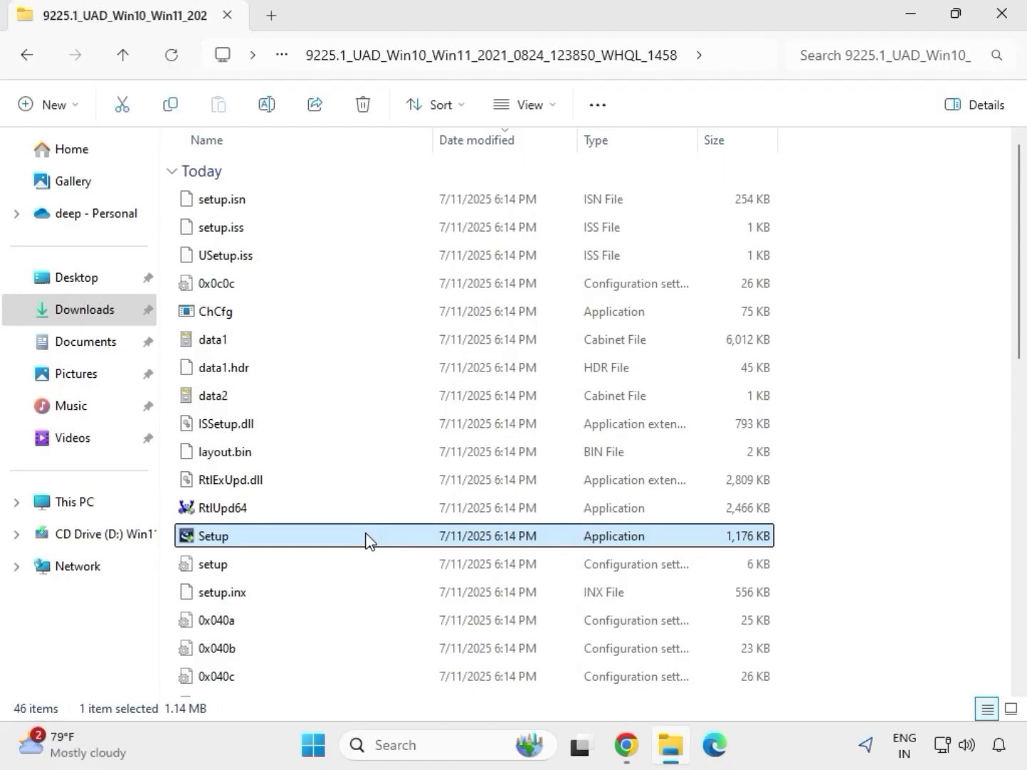
Install Realtek Audio Driver 6.0.9225.1 through its setup wizard and finish without restarting the computer.
{"action": "mouse_move", "coordinate": [359, 503]}
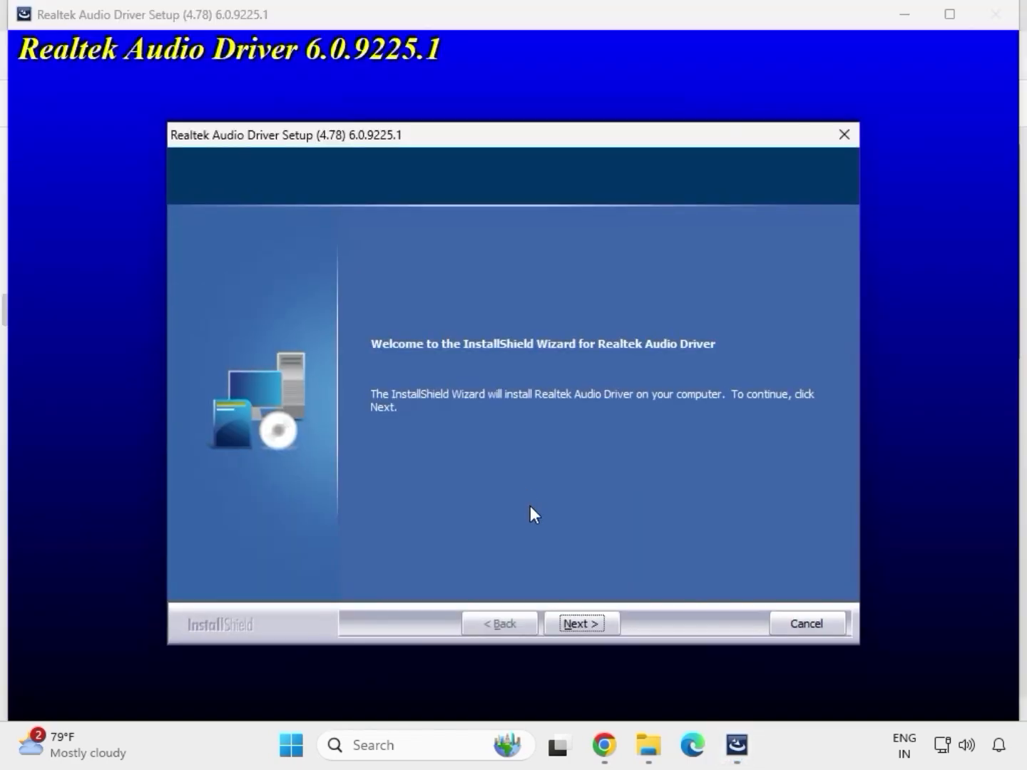
{"action": "left_click", "coordinate": [582, 621]}
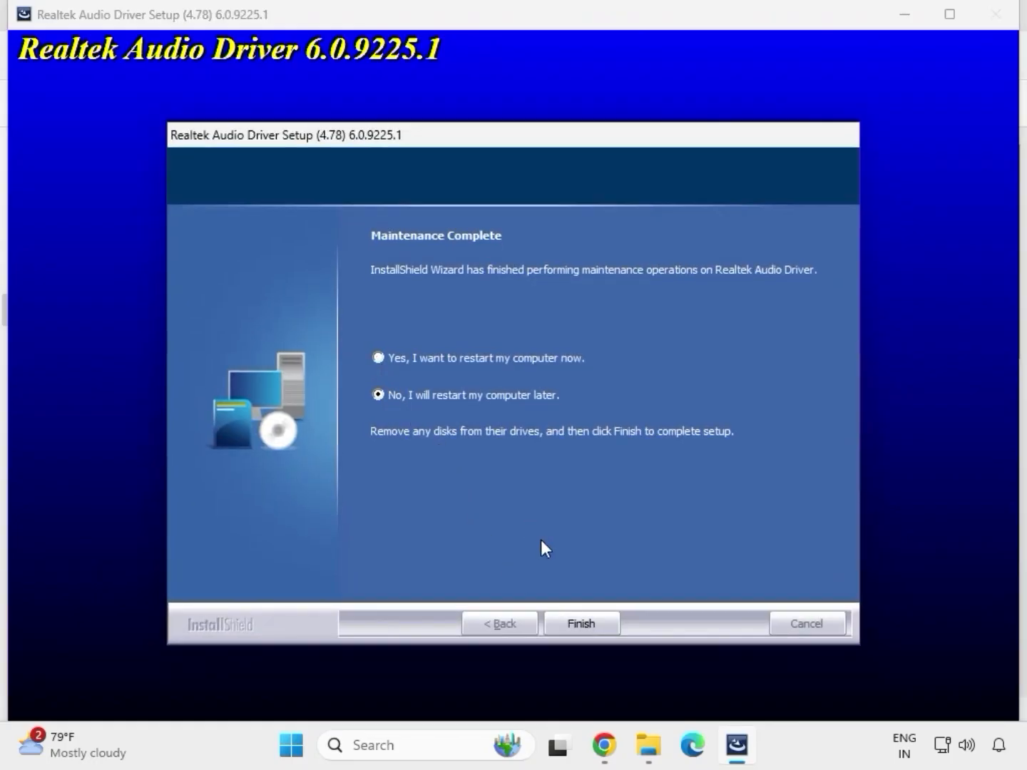
{"action": "left_click", "coordinate": [579, 623]}
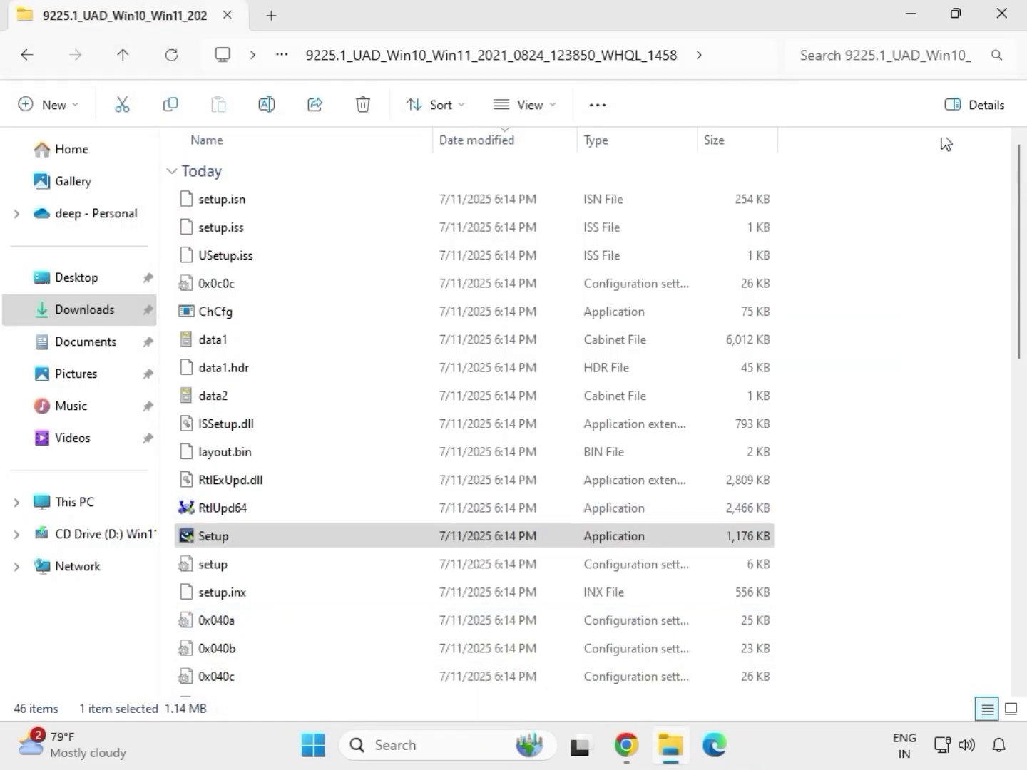